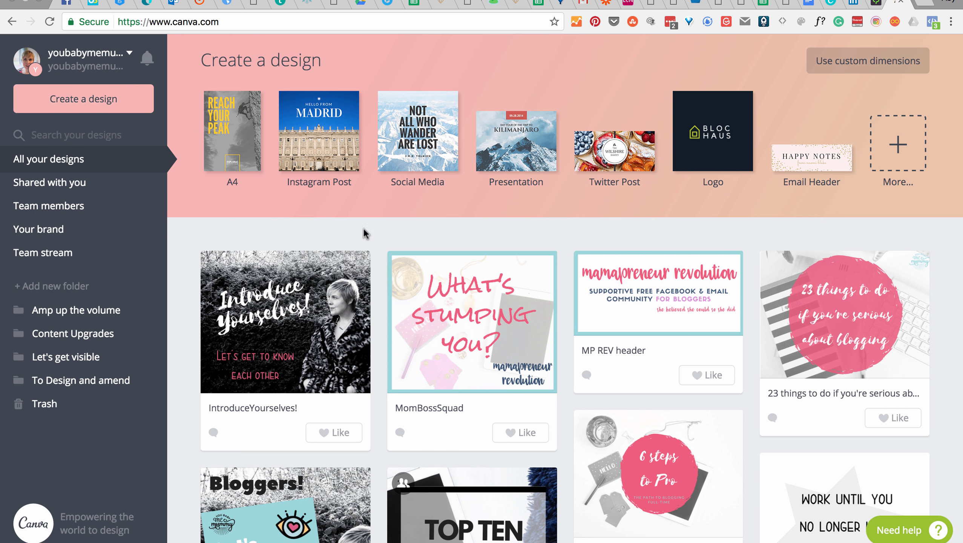
scroll(423, 233, up, 1)
click(236, 23)
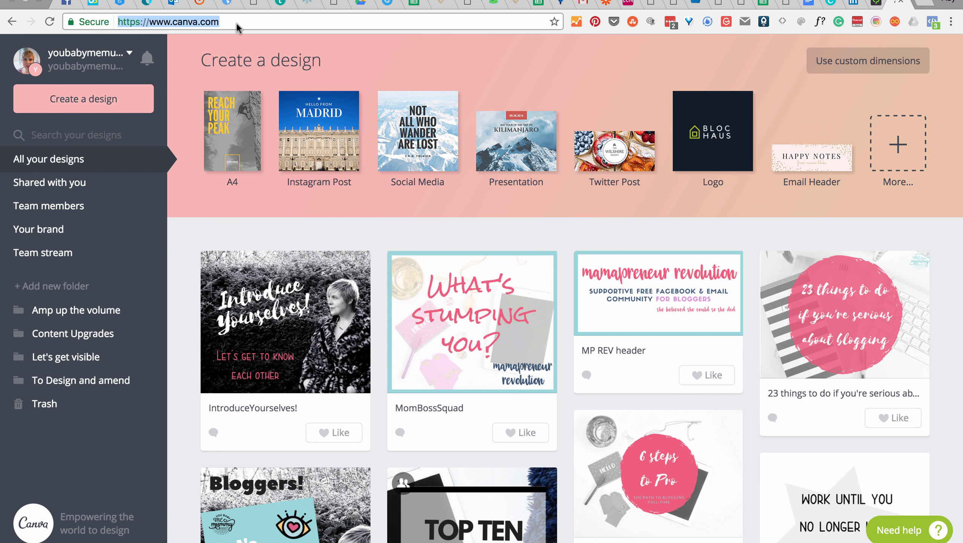
click(226, 26)
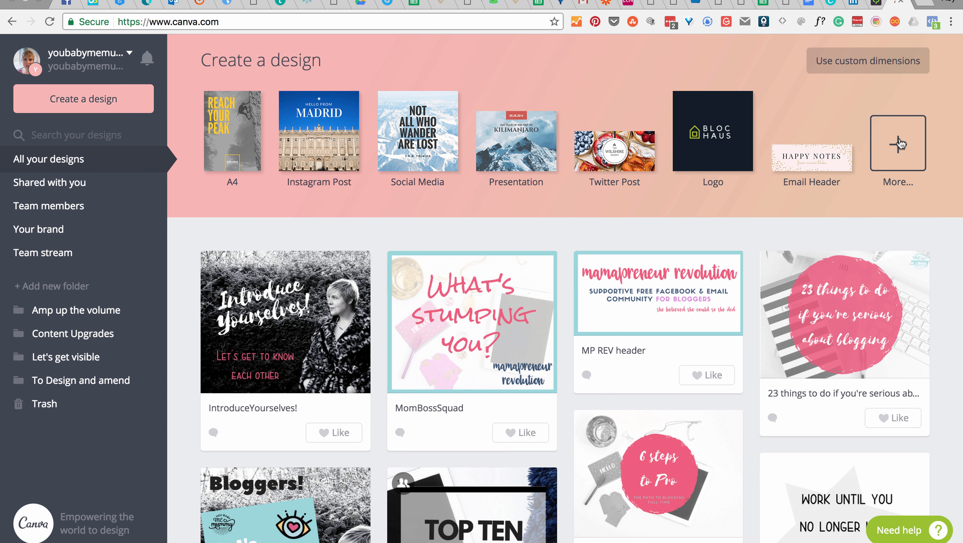
Step: Open the team's brand kit and look through its color palette, logos, heading and body fonts, and uploaded fonts
click(39, 230)
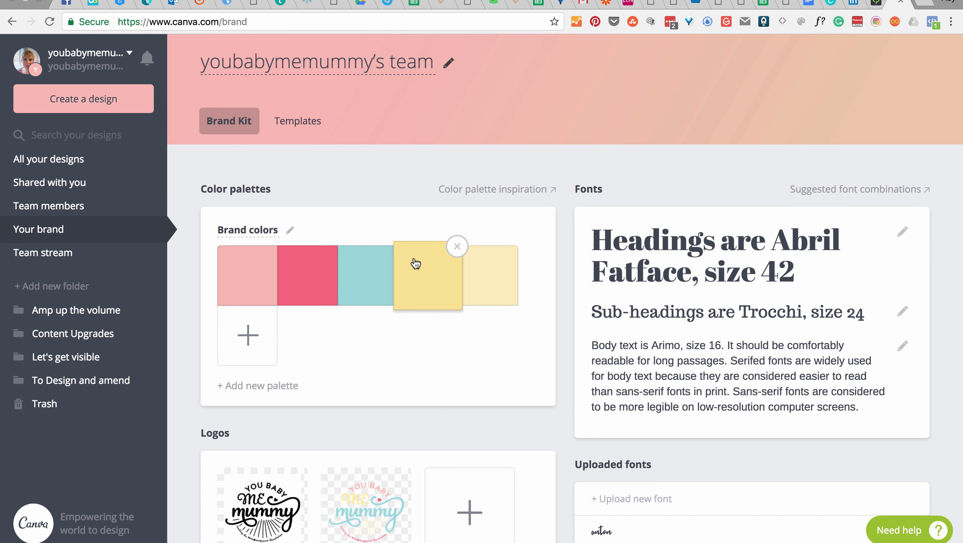
scroll(408, 407, down, 2)
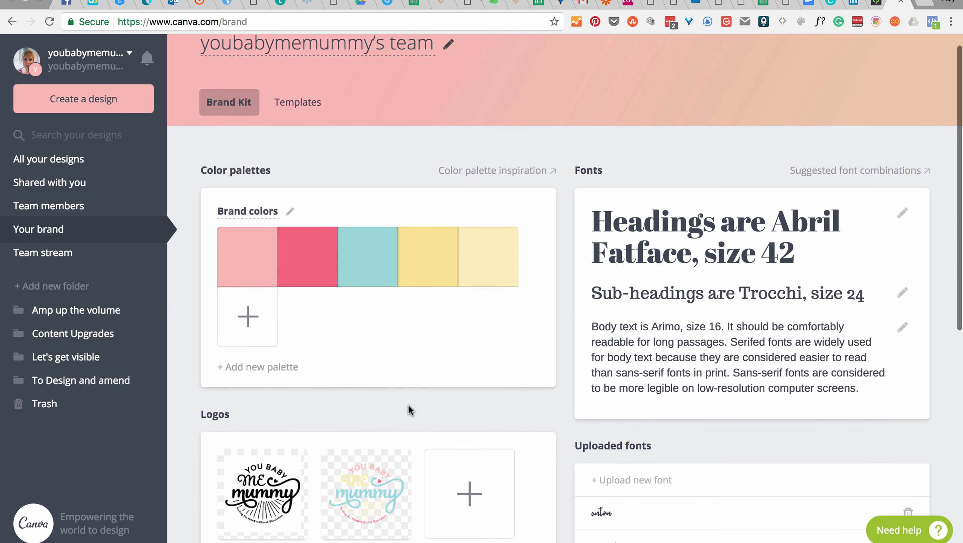
scroll(429, 526, down, 10)
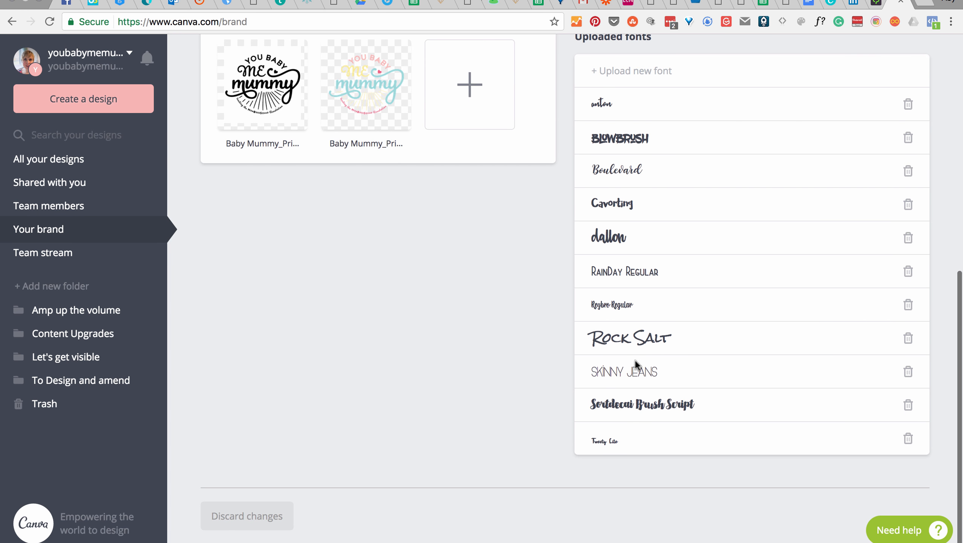
scroll(633, 146, up, 10)
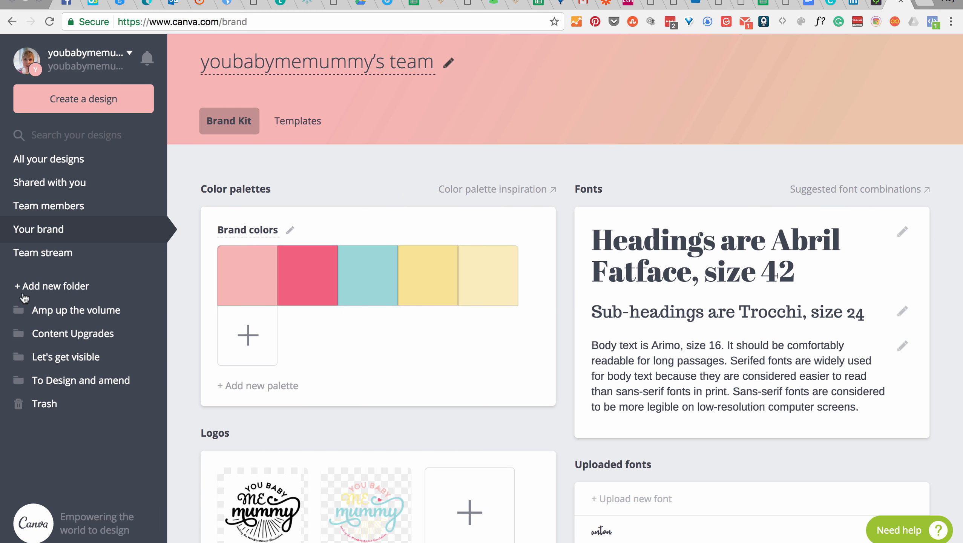
scroll(112, 352, down, 1)
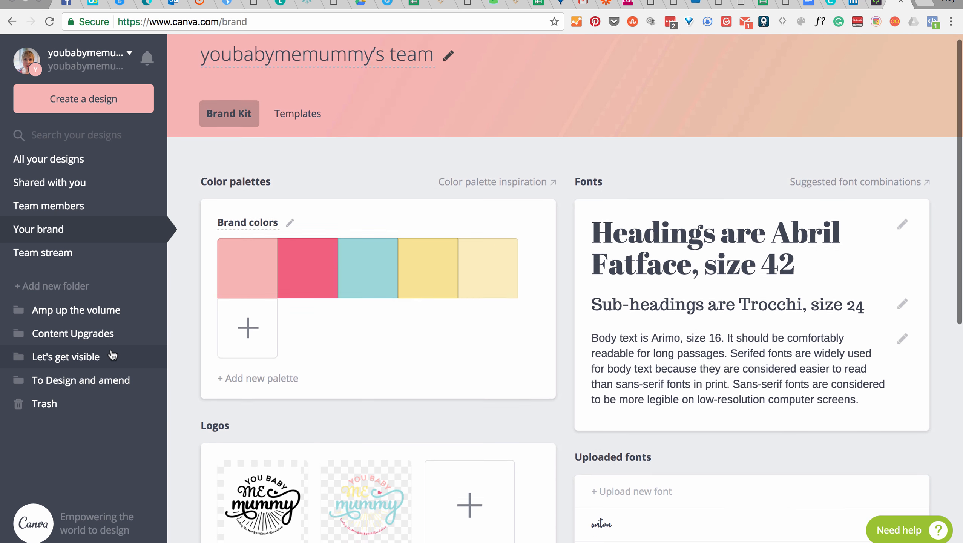
scroll(112, 352, up, 1)
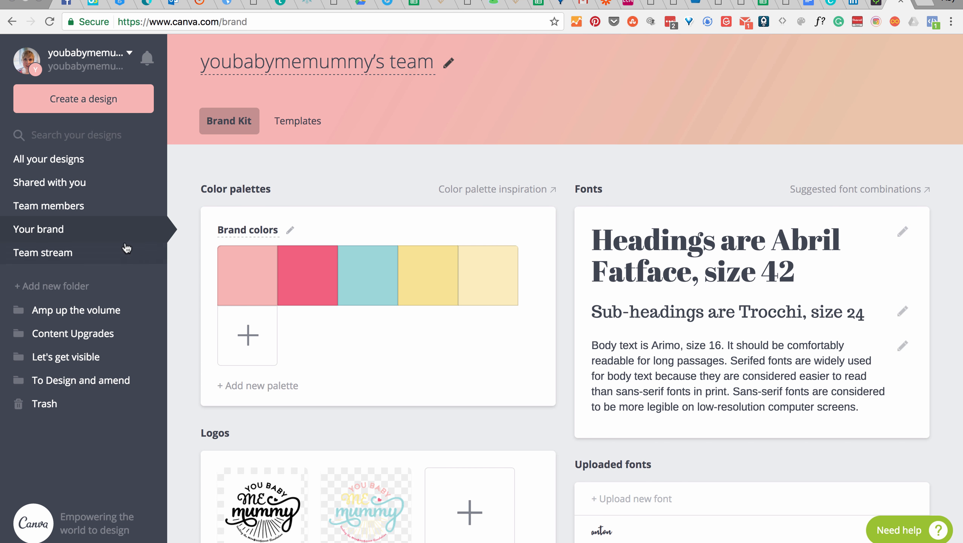
scroll(379, 214, down, 2)
scroll(381, 216, up, 2)
Step: Show the team's brand templates and look through the designs offered there
click(285, 124)
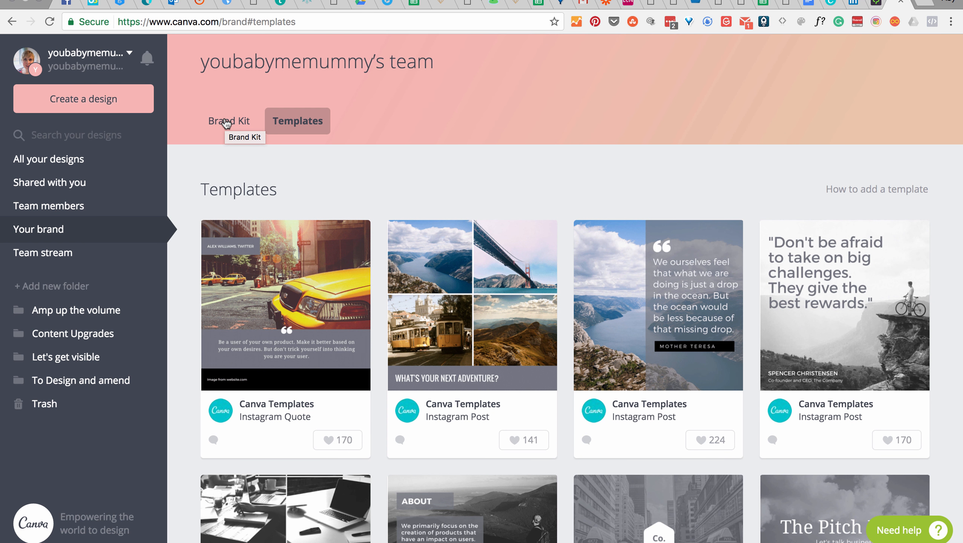
scroll(281, 240, down, 5)
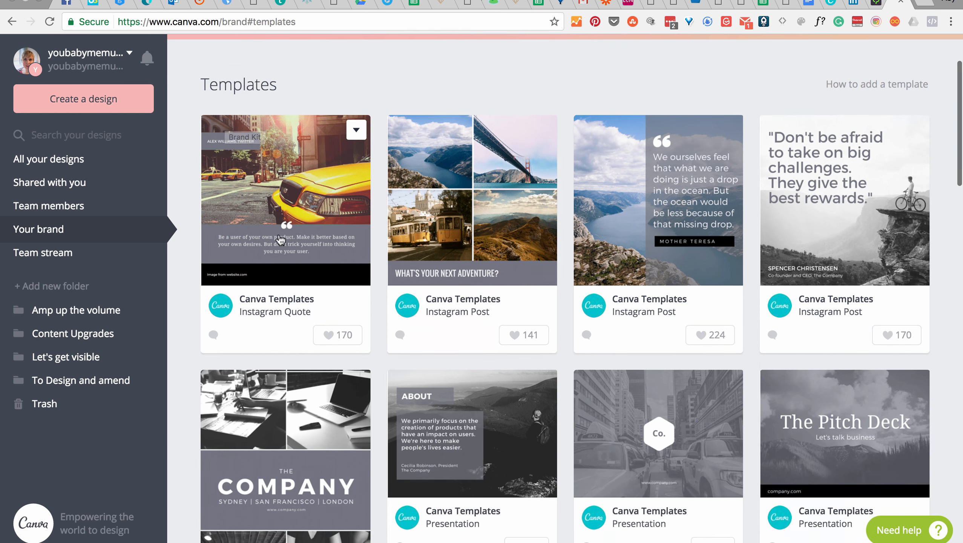
scroll(281, 230, down, 5)
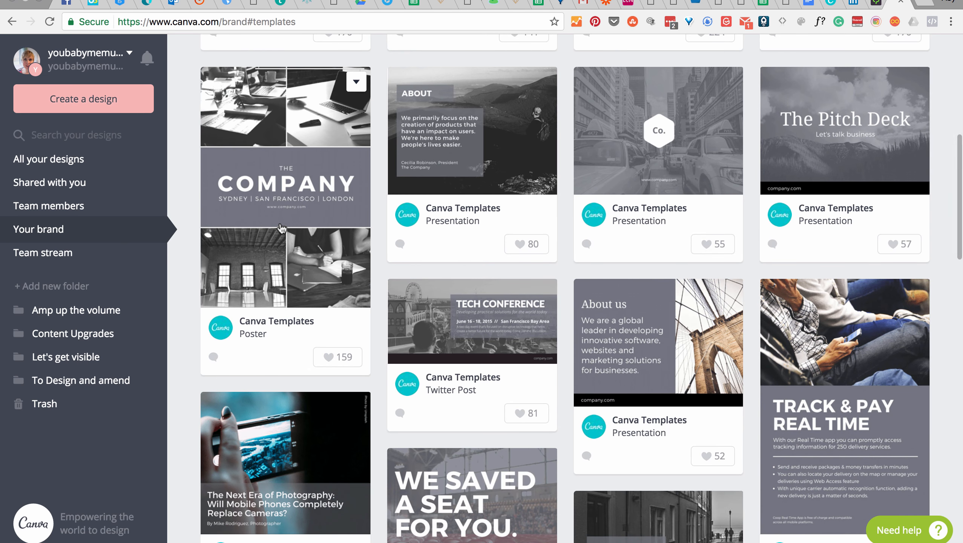
scroll(281, 228, down, 5)
scroll(543, 236, down, 15)
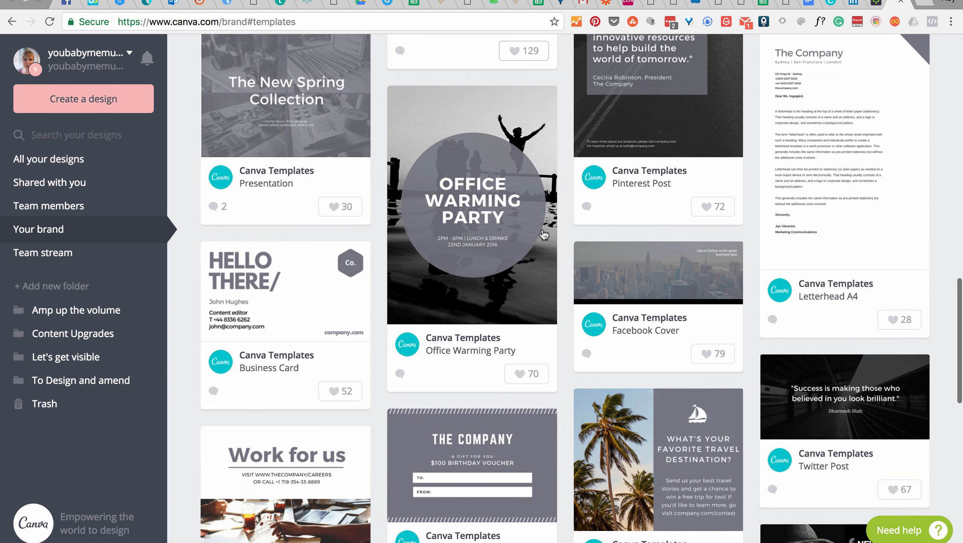
scroll(544, 224, down, 5)
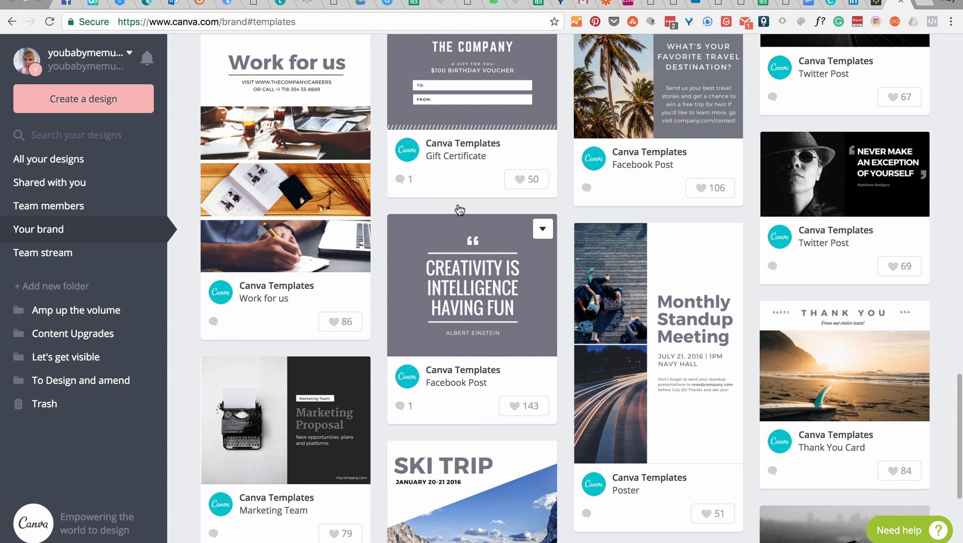
scroll(311, 349, down, 3)
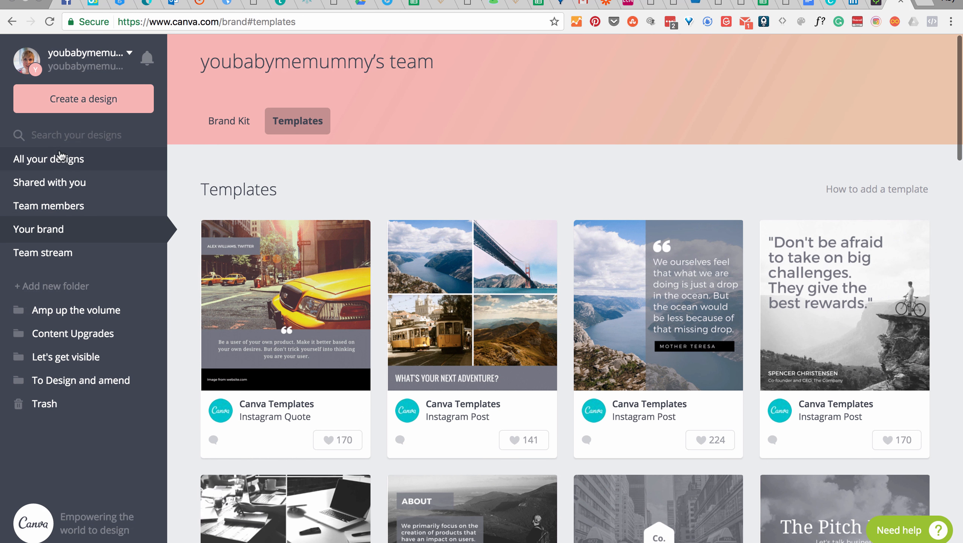
Step: Return to the overview of all designs, expand the full list of design types, and dismiss the Pomodoro notification
click(61, 163)
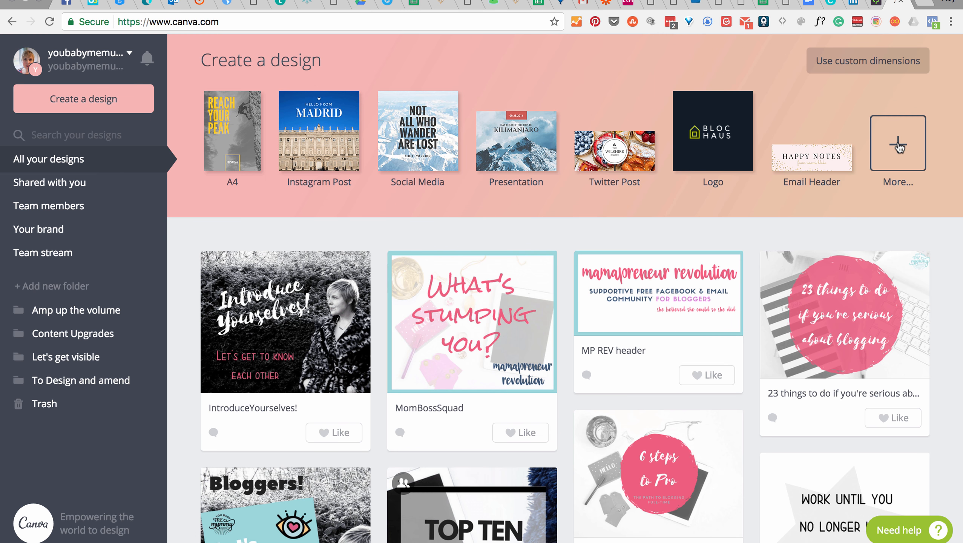
click(898, 147)
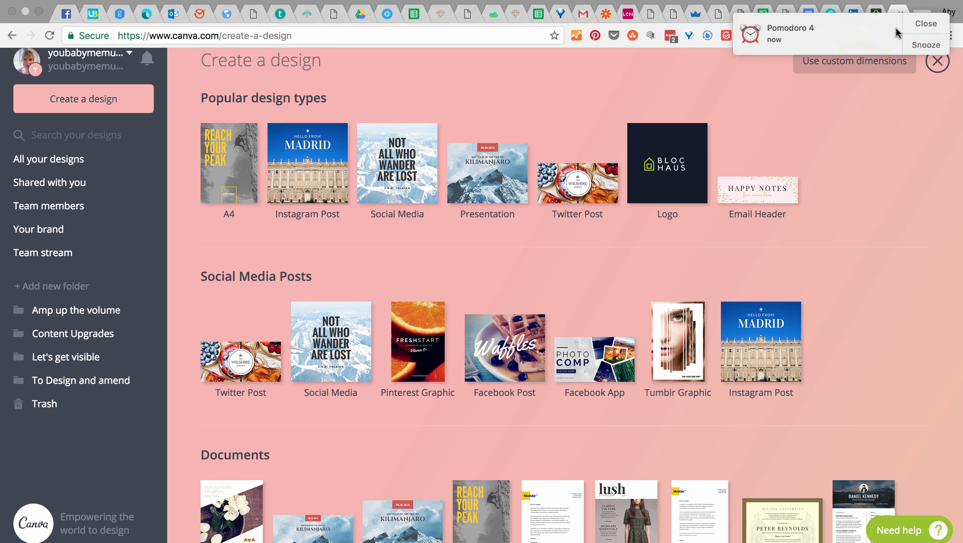
click(925, 24)
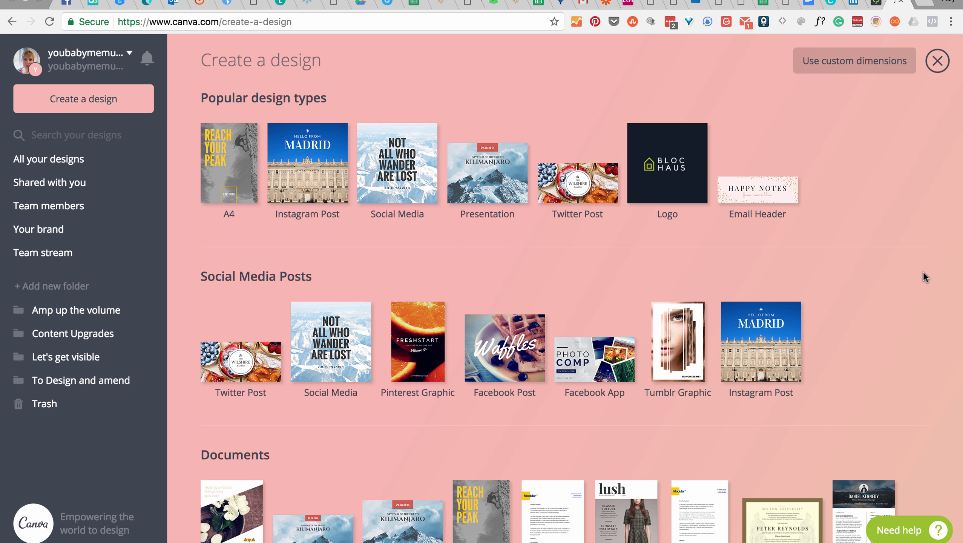
Step: Examine the available design types, from documents, blogging and marketing materials to headers, events and ads
scroll(924, 266, down, 4)
scroll(924, 235, down, 5)
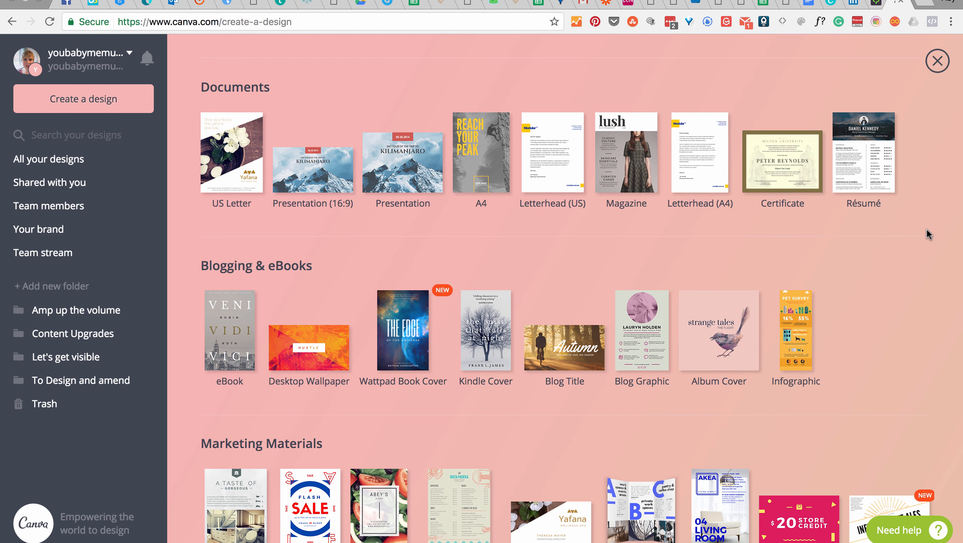
scroll(926, 235, down, 1)
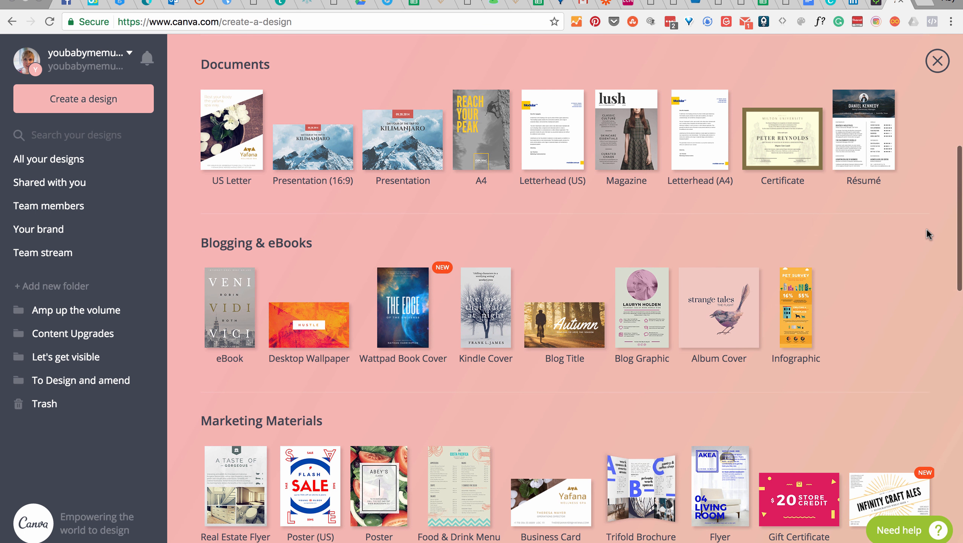
scroll(927, 233, down, 7)
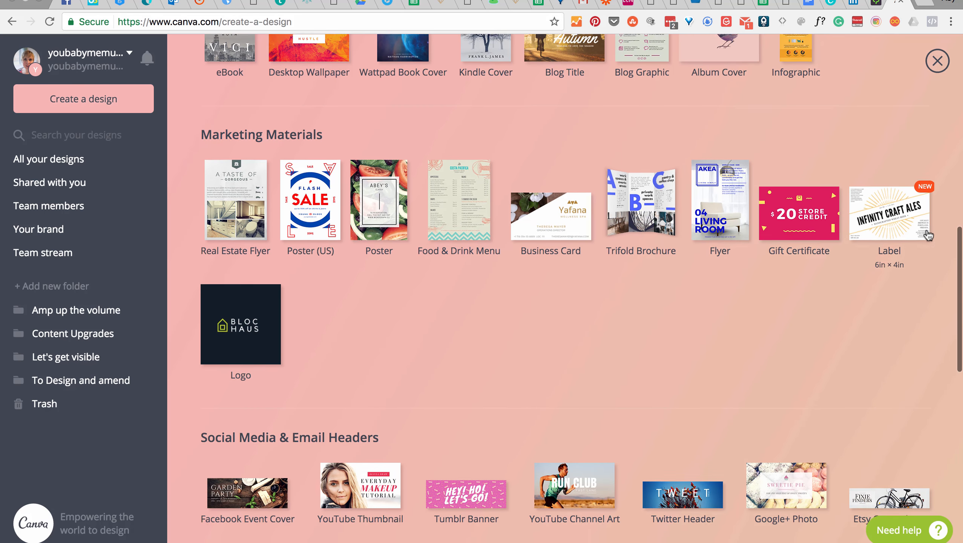
scroll(928, 235, down, 13)
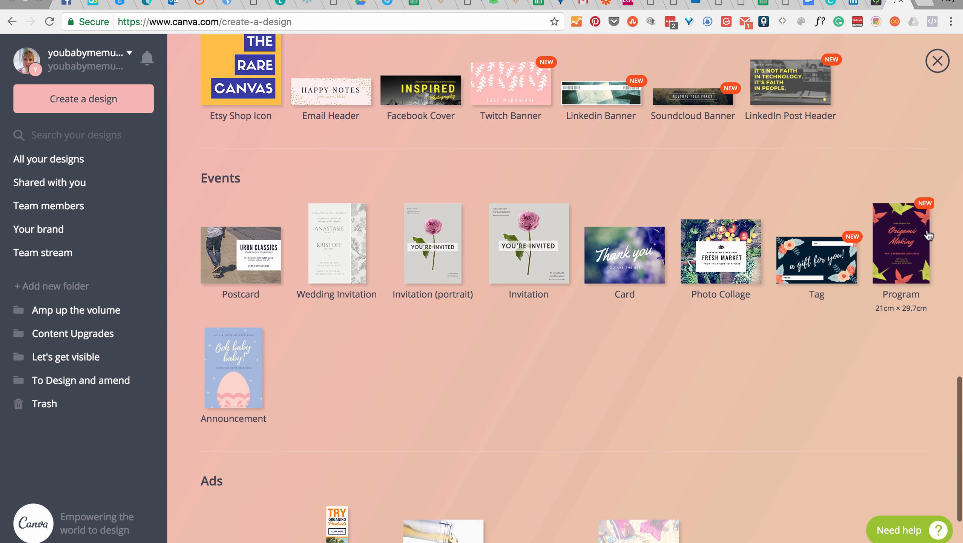
scroll(804, 171, up, 3)
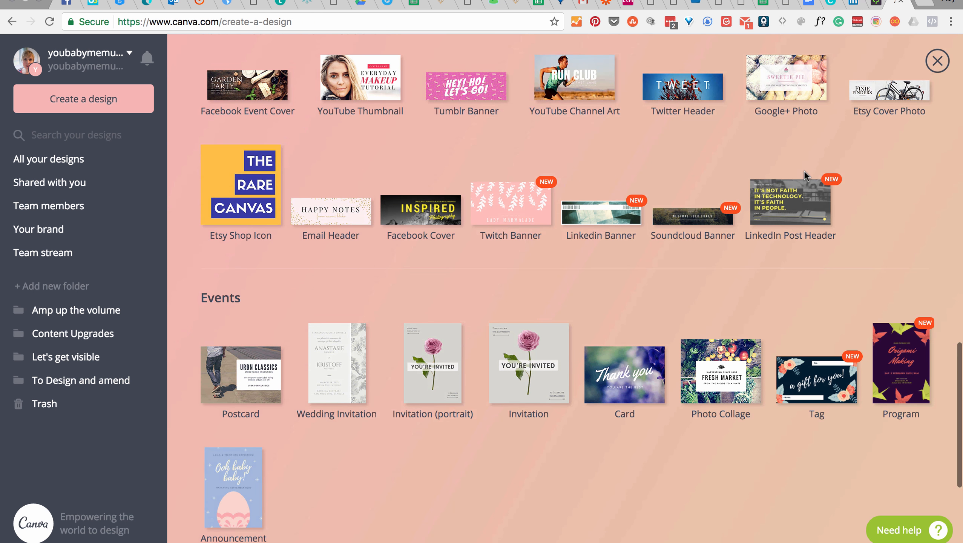
scroll(804, 171, down, 3)
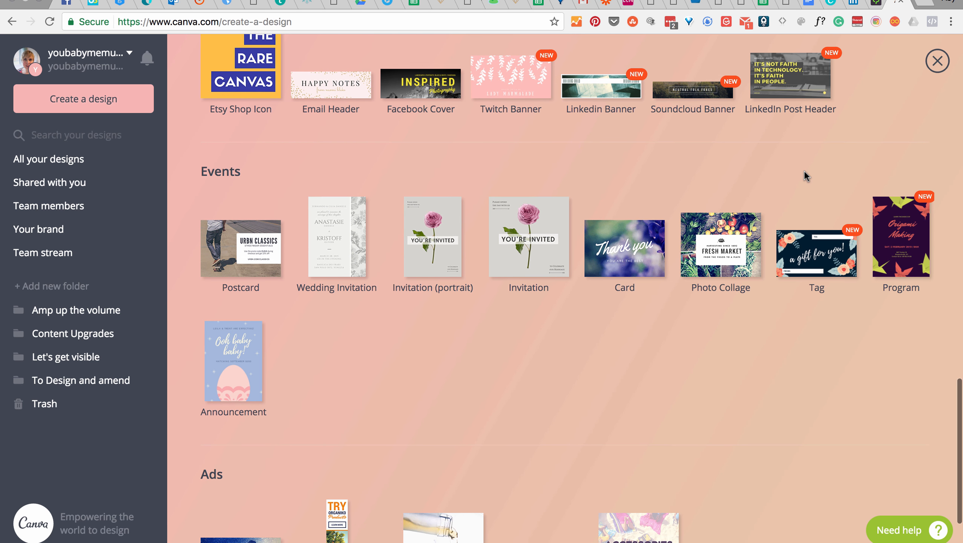
scroll(804, 171, down, 3)
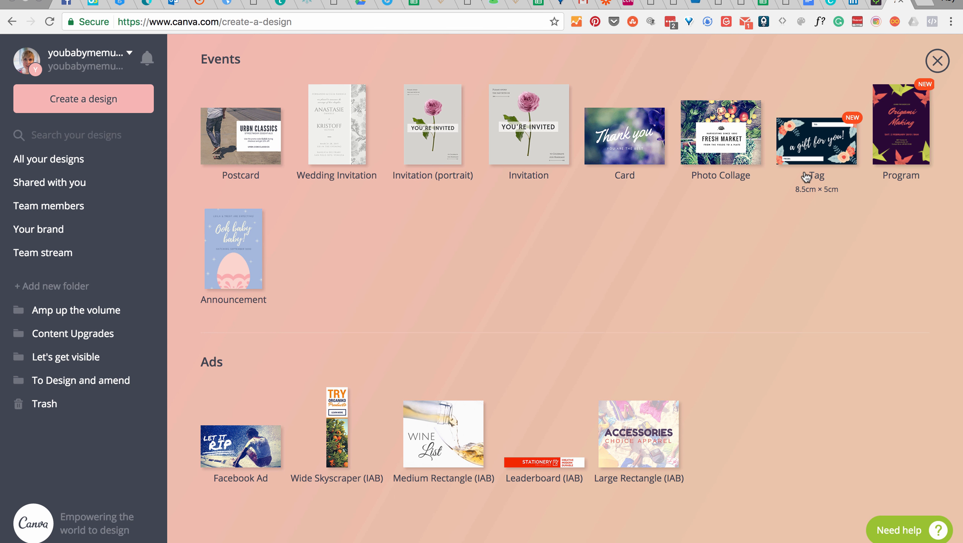
scroll(625, 251, up, 15)
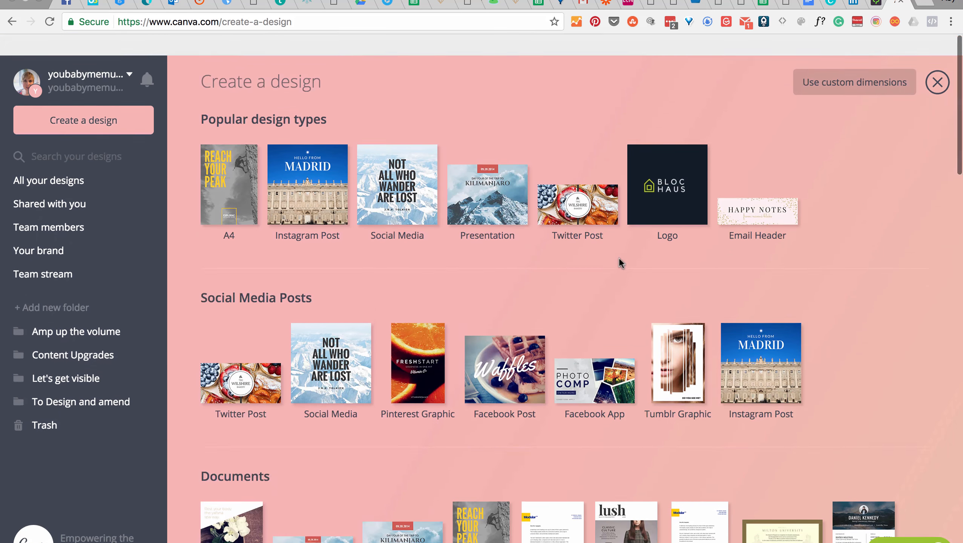
Step: Go back to all designs and open the existing "Top Ten Blogging no no's" graphic for editing
click(63, 164)
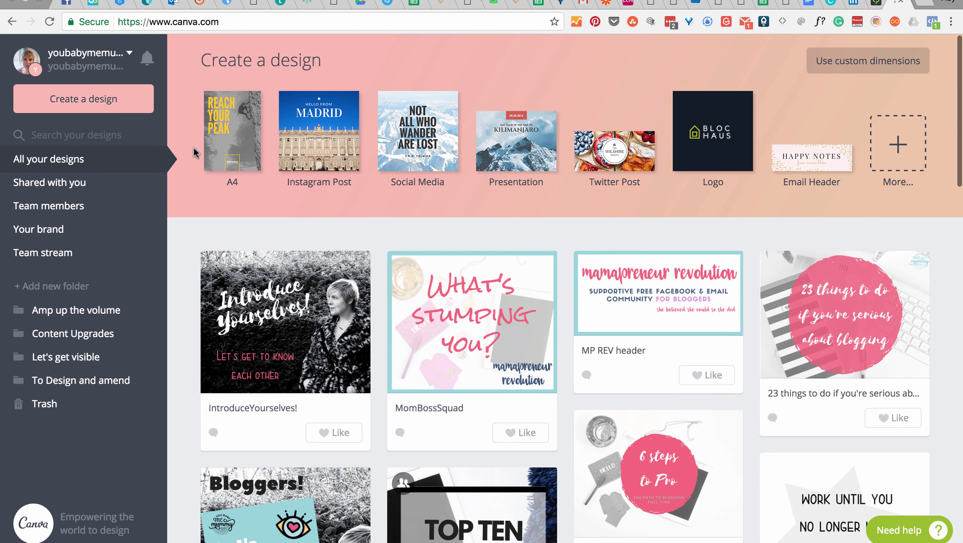
scroll(194, 150, down, 7)
scroll(193, 144, down, 1)
click(475, 222)
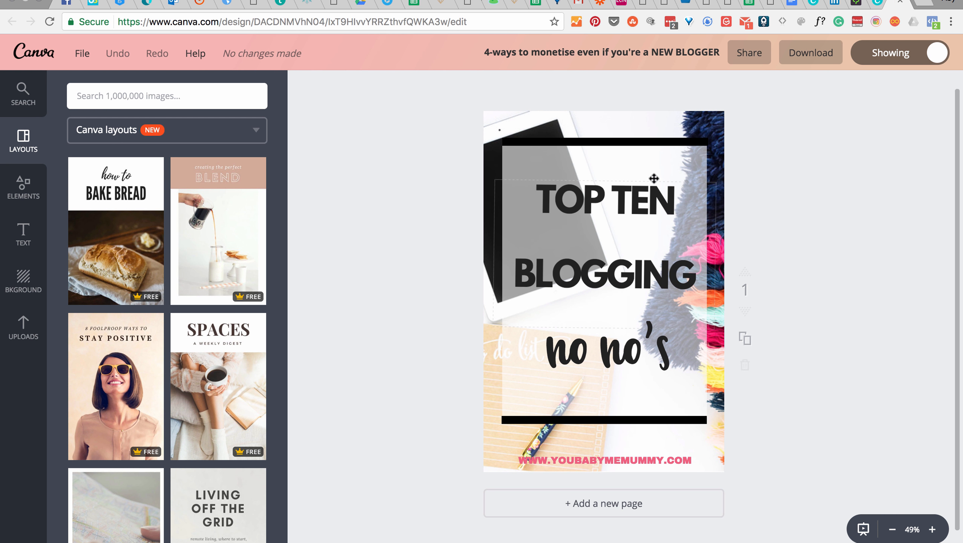
Step: Inspect the graphic's title text, "no no's" text, background photo and website address by selecting each, leaving nothing selected
click(604, 192)
click(602, 375)
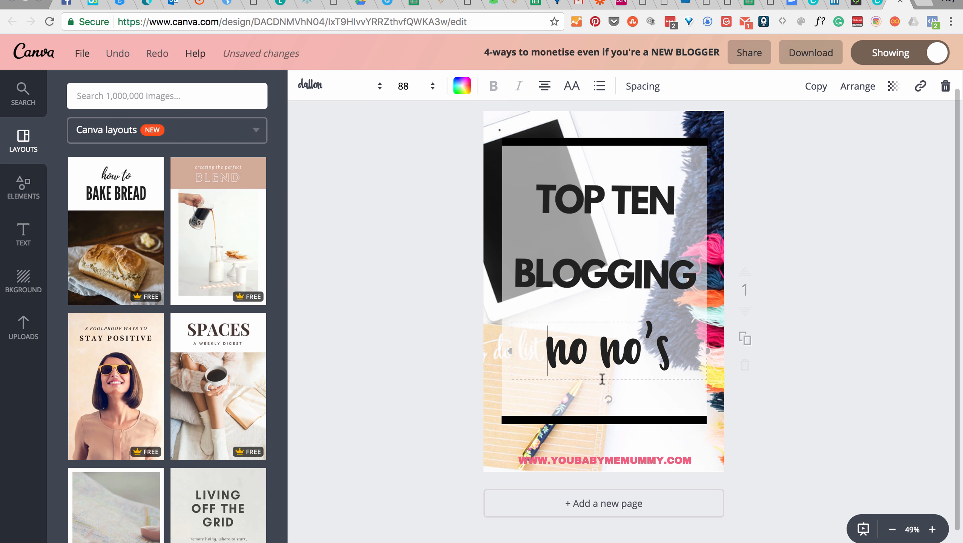
click(704, 117)
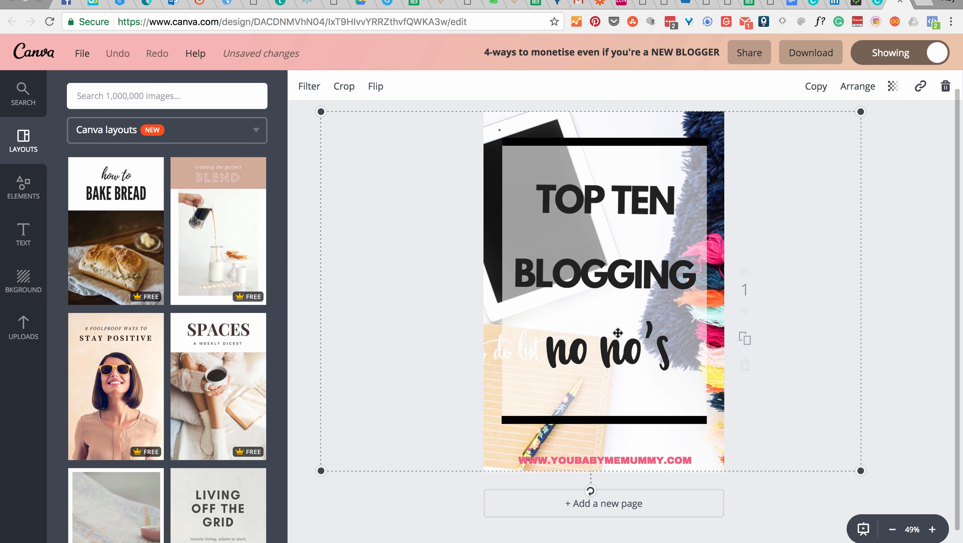
click(596, 460)
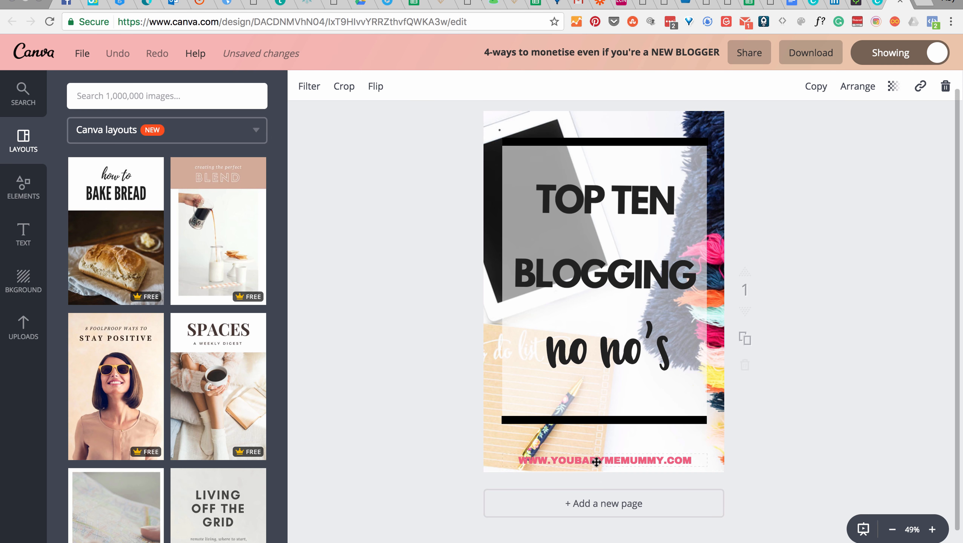
click(374, 471)
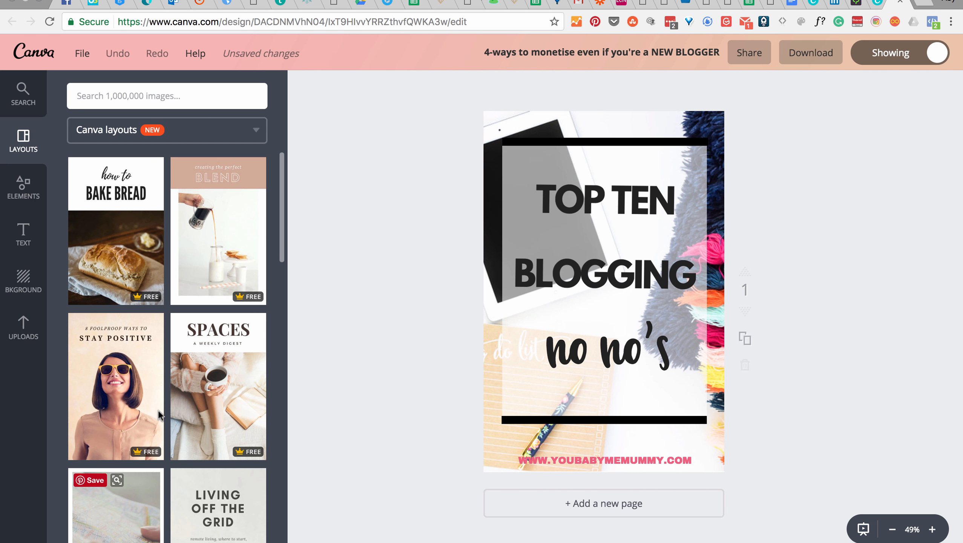
Step: Look through the ready-made Canva layouts and the collection of uploaded images
scroll(149, 306, down, 15)
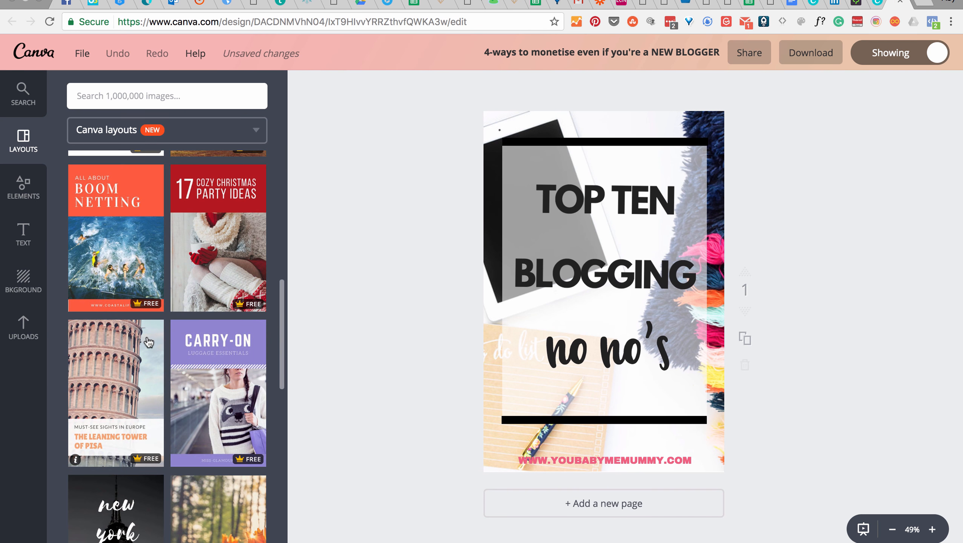
scroll(228, 304, up, 3)
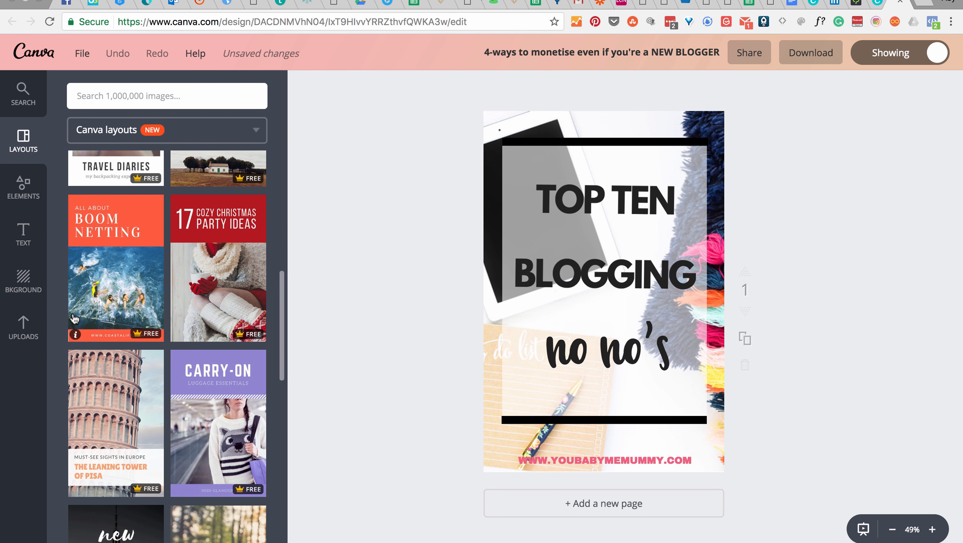
click(21, 328)
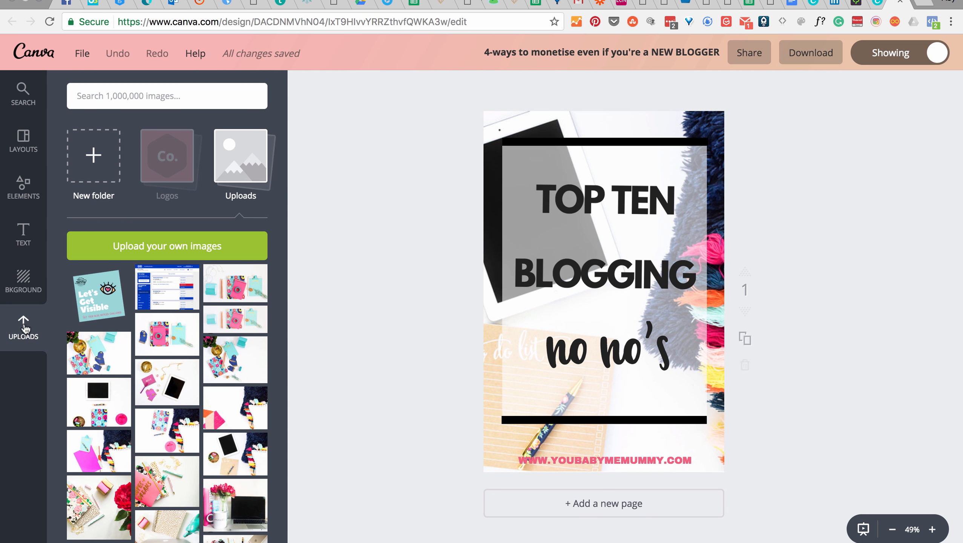
scroll(114, 414, down, 6)
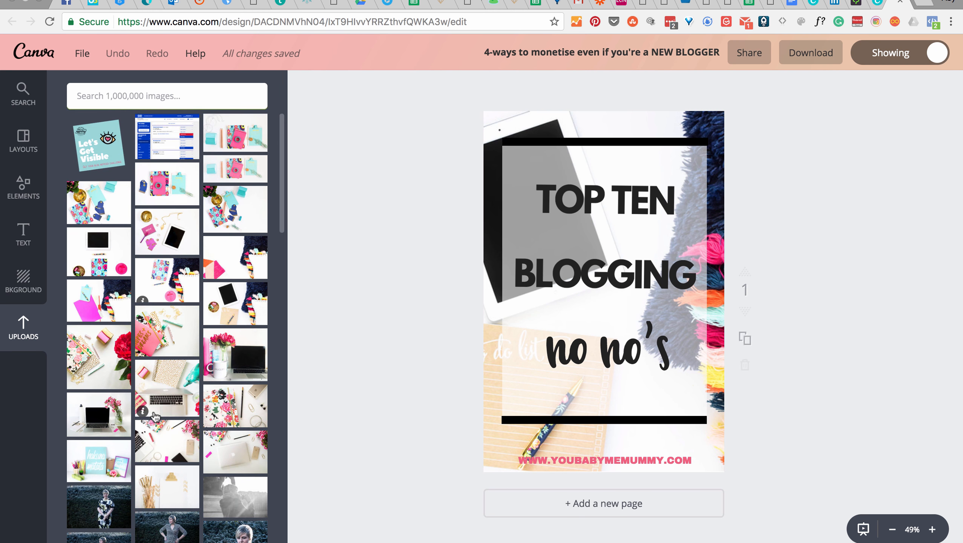
Step: Examine the rest of the uploaded images, including heart graphics, planner sheets, portraits and logos, and return to the start of the collection
scroll(189, 348, down, 9)
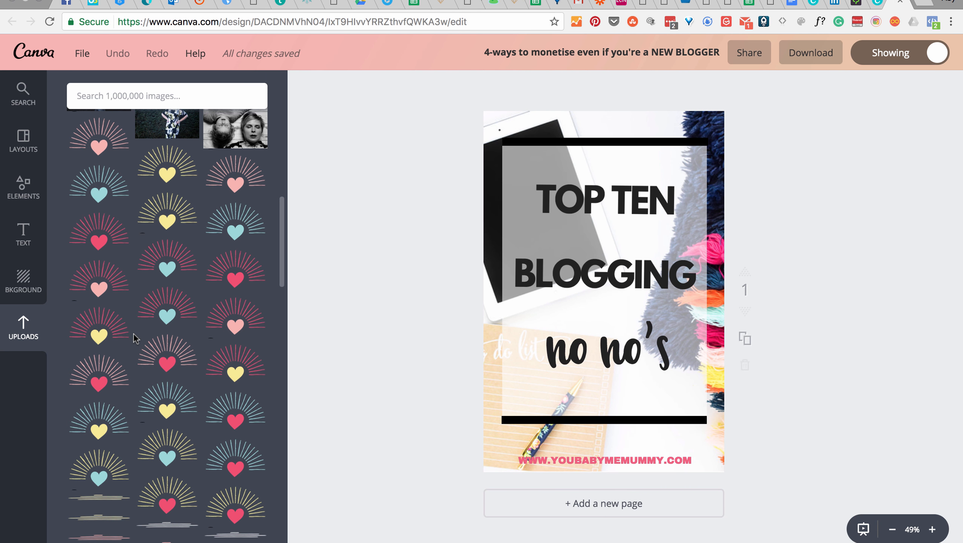
scroll(133, 333, down, 6)
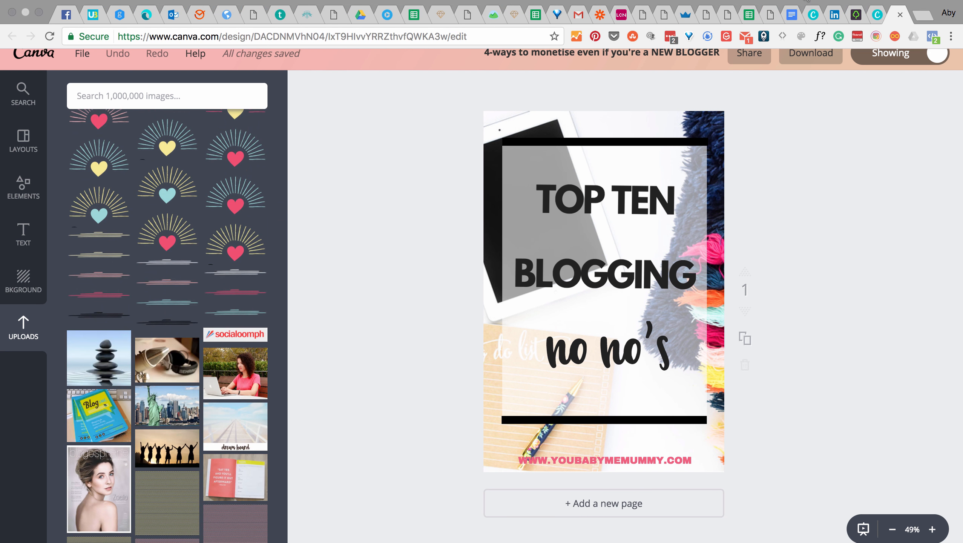
scroll(588, 328, down, 1)
scroll(588, 327, up, 2)
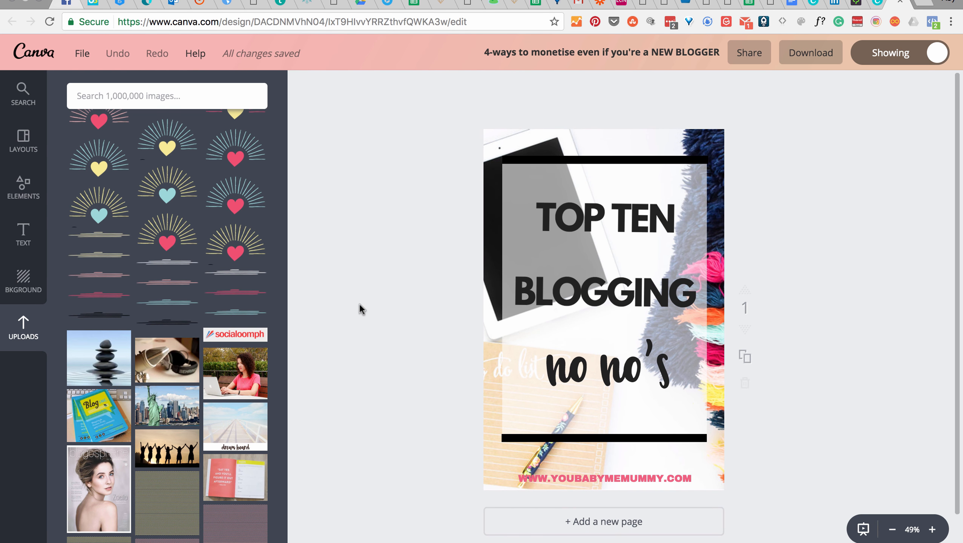
scroll(210, 435, down, 5)
scroll(210, 418, down, 5)
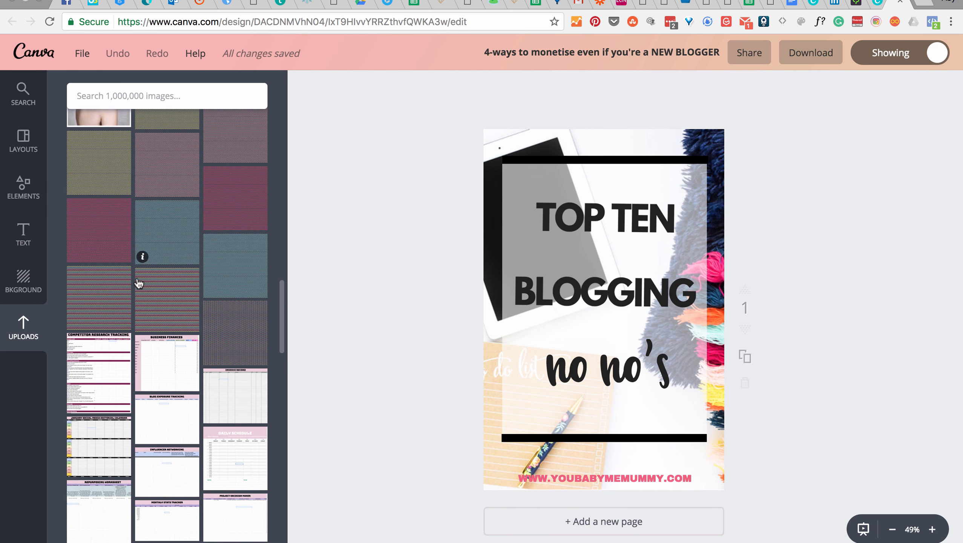
scroll(227, 297, down, 3)
scroll(228, 312, down, 4)
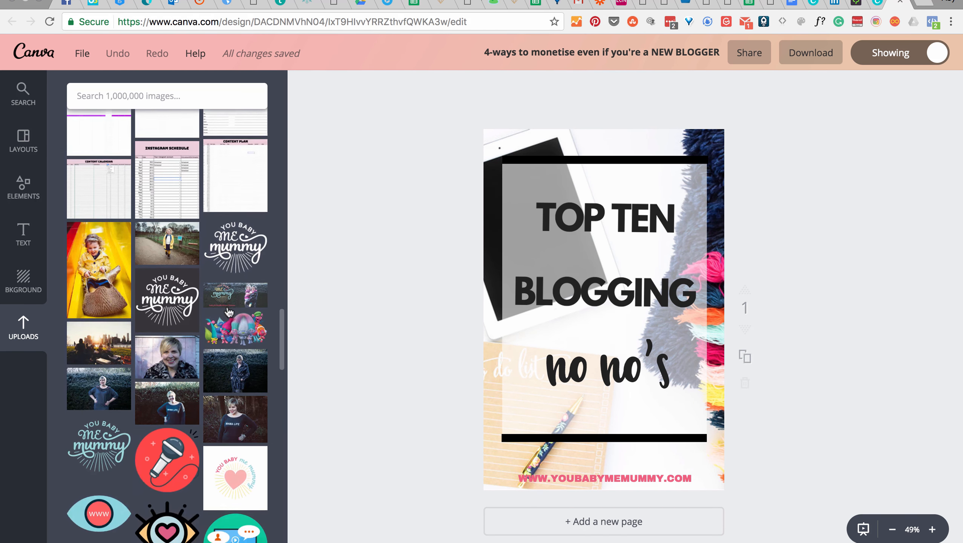
scroll(228, 312, up, 15)
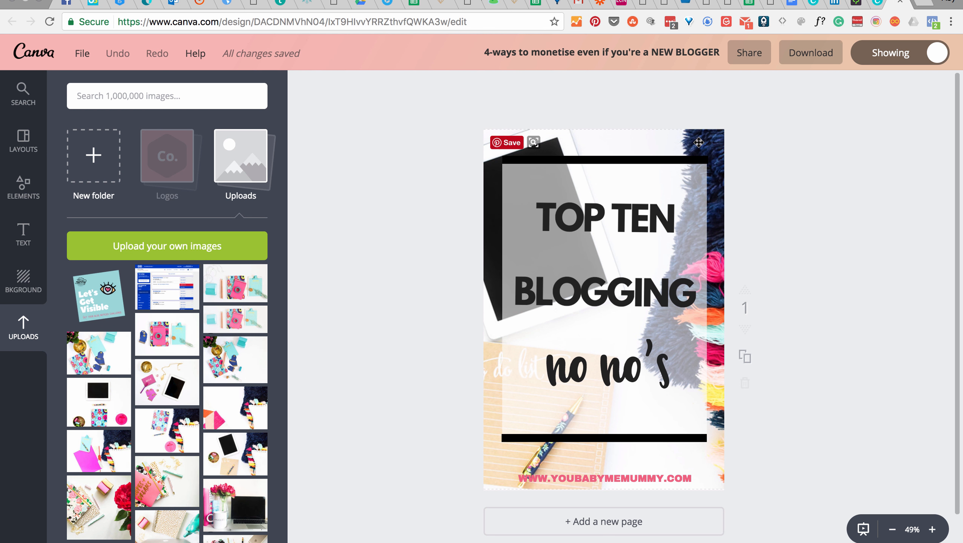
Step: Remove the tablet background photo and place the uploaded flat-lay with teal clipboard, floral notebook and navy tags on the page
drag(699, 142, 338, 218)
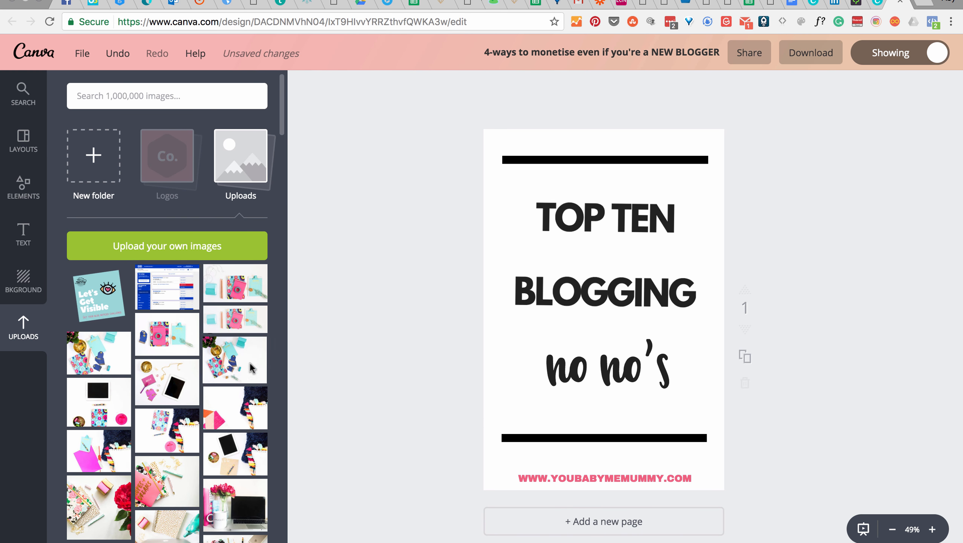
drag(250, 368, 560, 190)
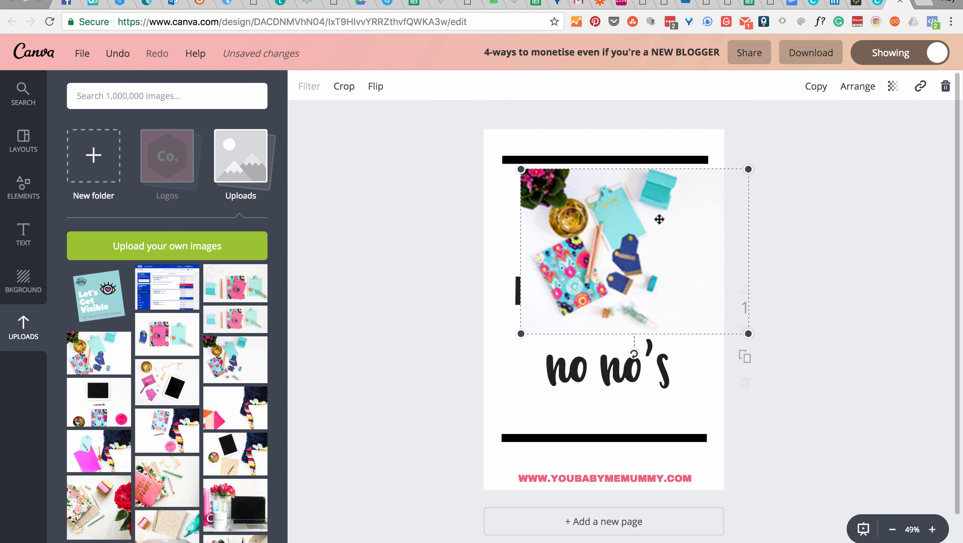
drag(660, 219, 624, 254)
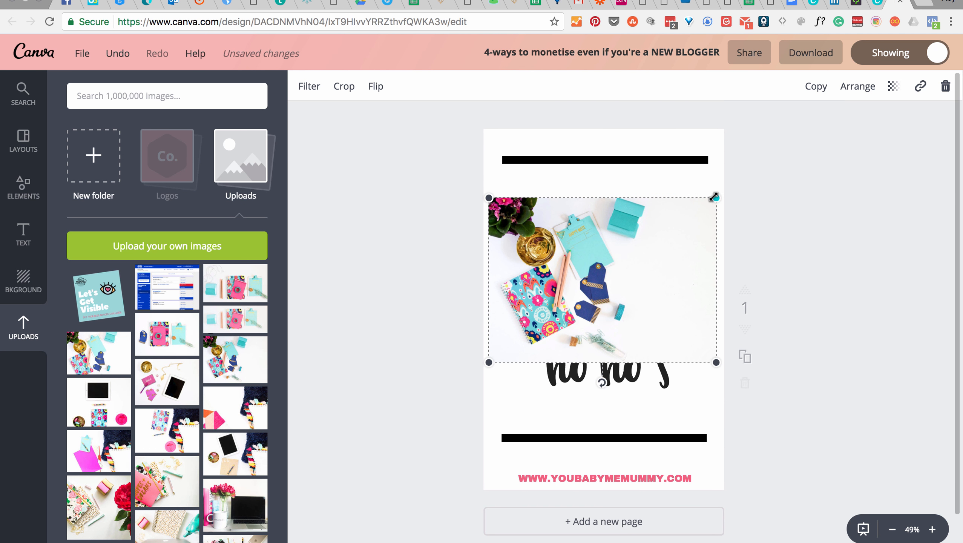
Step: Enlarge and reposition the flat-lay photo to cover the whole page as the background behind the text and translucent box
drag(714, 197, 952, 68)
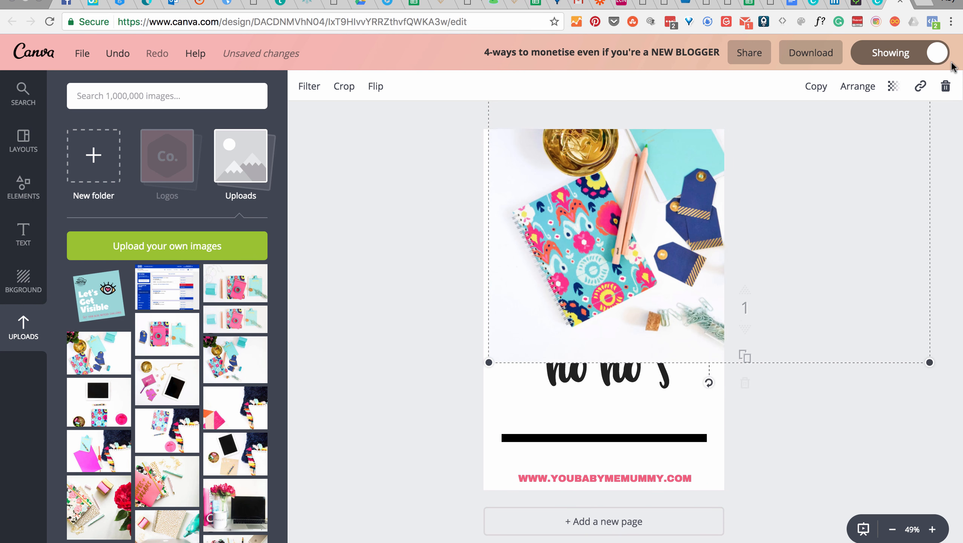
drag(803, 196, 724, 300)
drag(860, 140, 937, 84)
drag(798, 240, 766, 305)
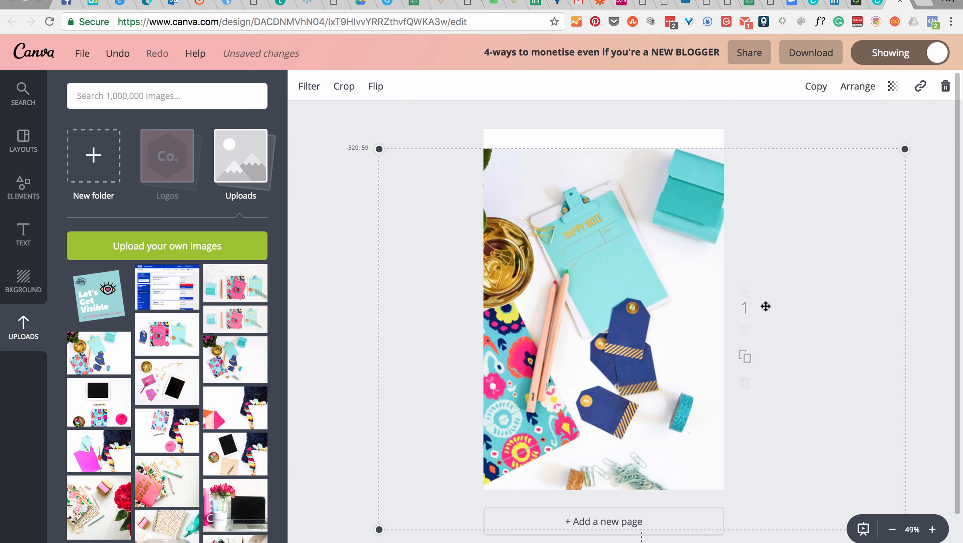
drag(904, 145, 933, 123)
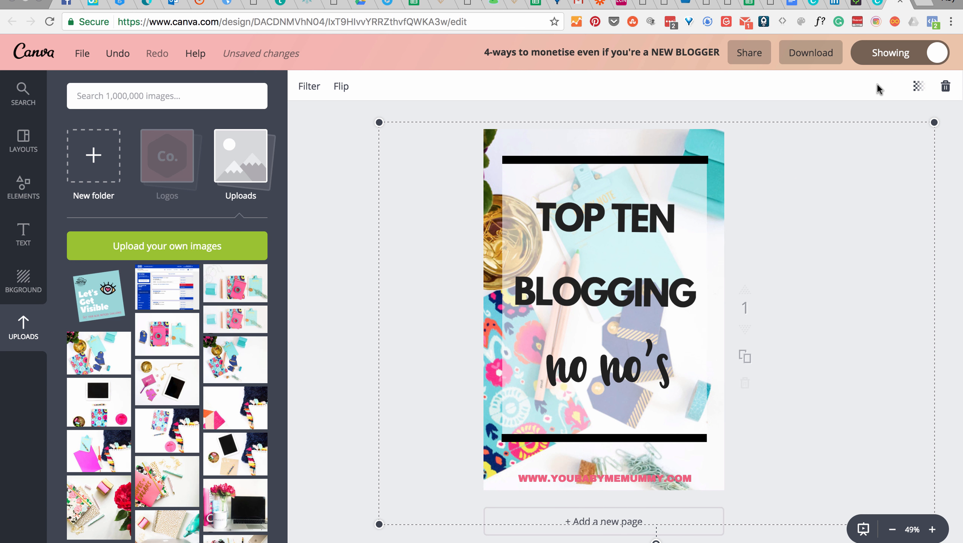
click(803, 106)
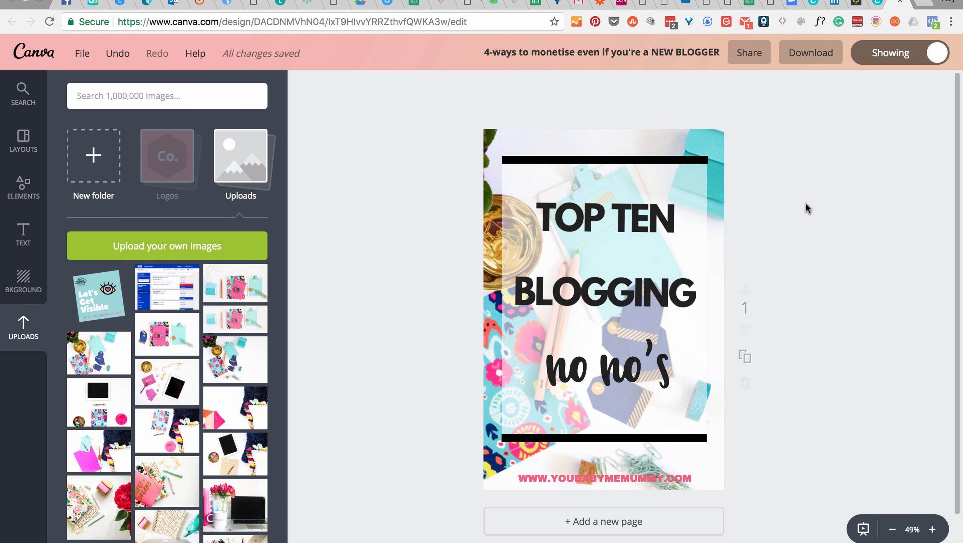
Step: Inspect the "TOP TEN BLOGGING" title by selecting its text, leaving nothing selected
click(647, 225)
drag(576, 218, 692, 275)
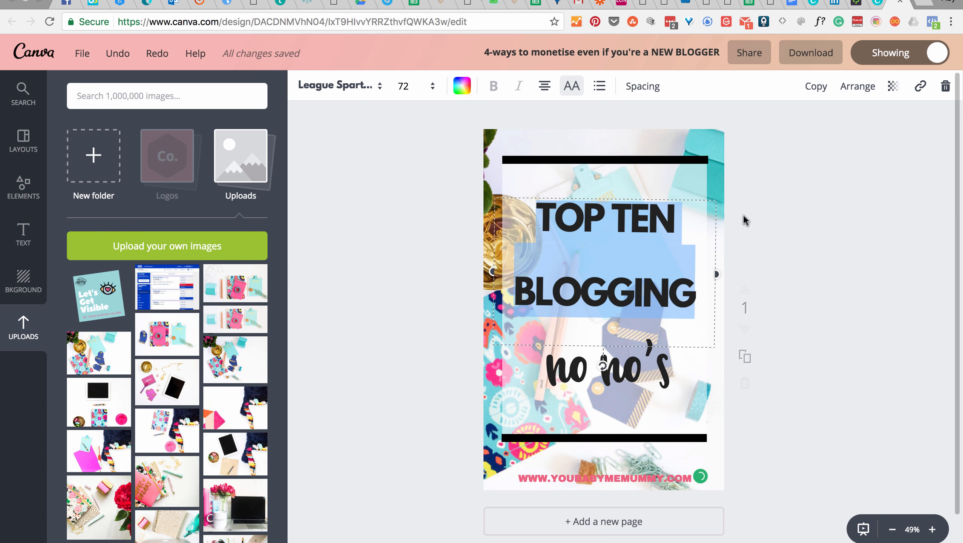
click(889, 168)
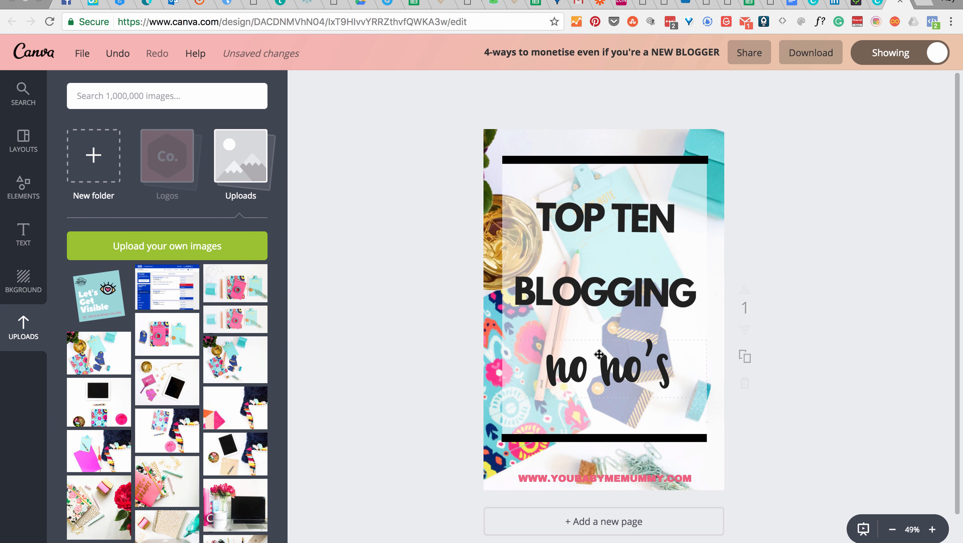
Step: Recolour the website address text at the foot of the graphic to black and leave it deselected
click(622, 479)
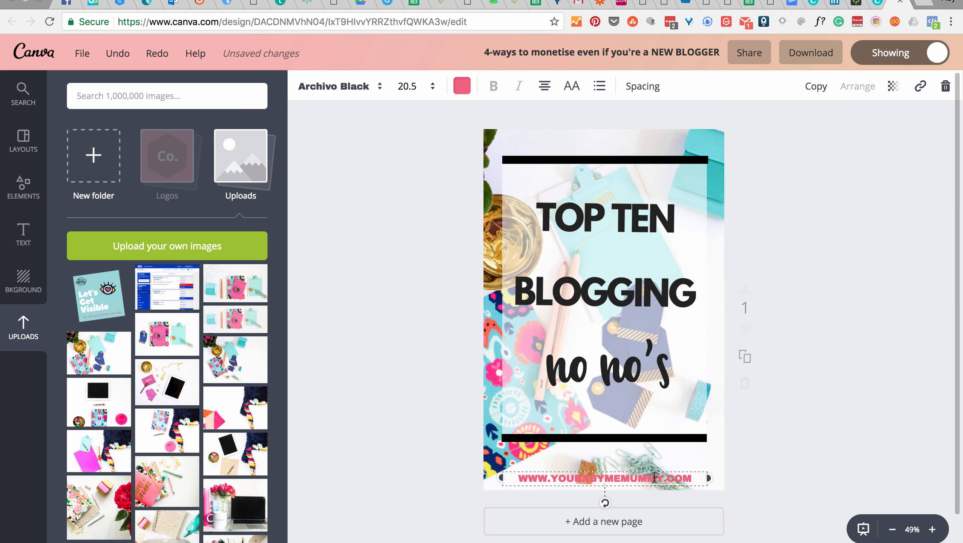
drag(691, 479, 520, 478)
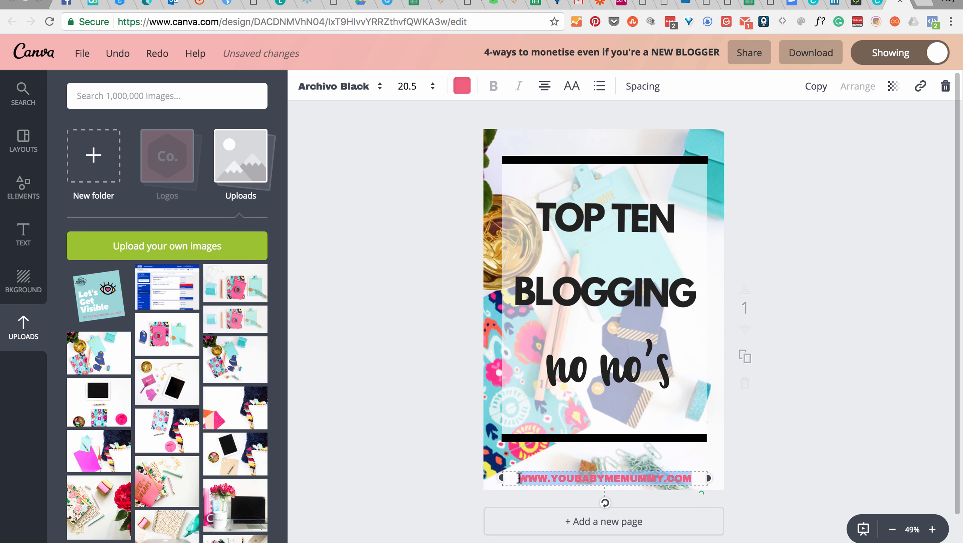
click(461, 87)
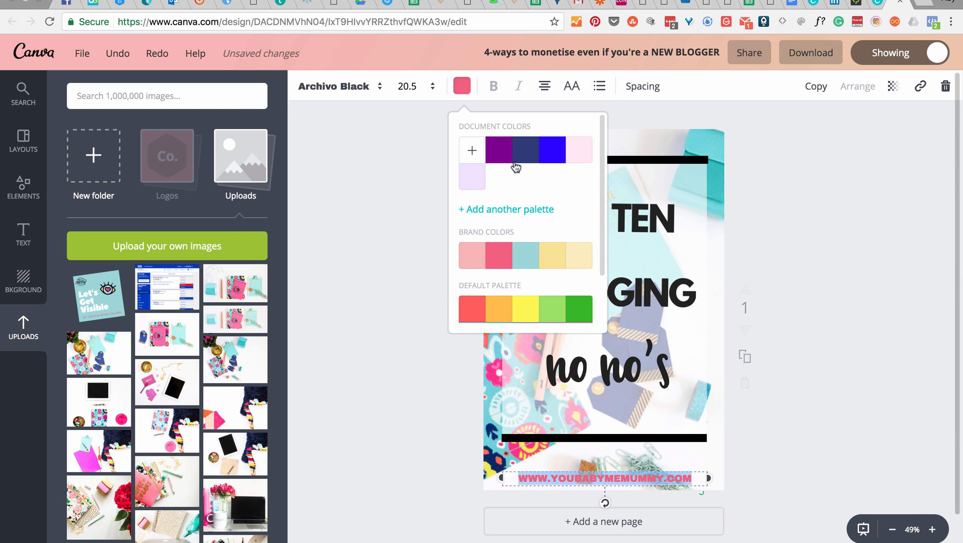
scroll(572, 305, down, 3)
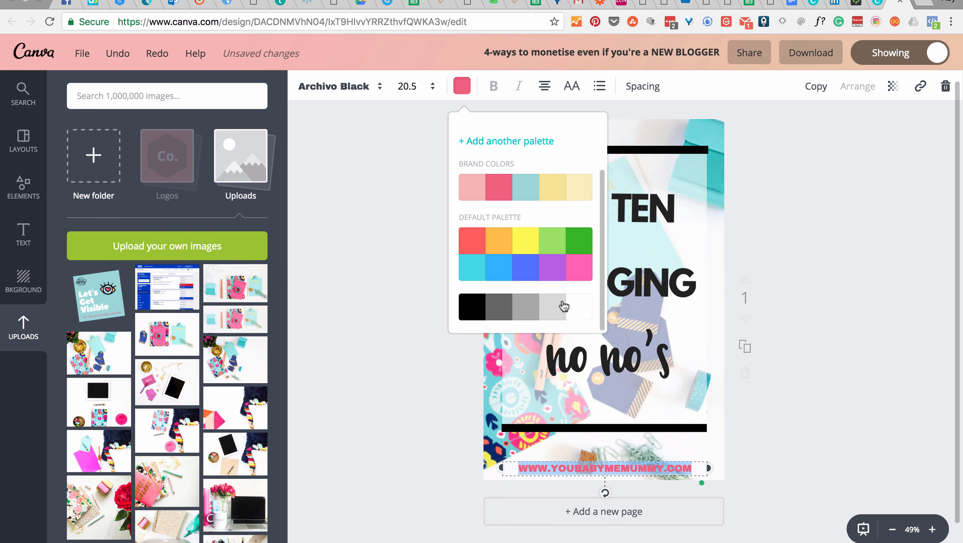
click(469, 308)
click(386, 483)
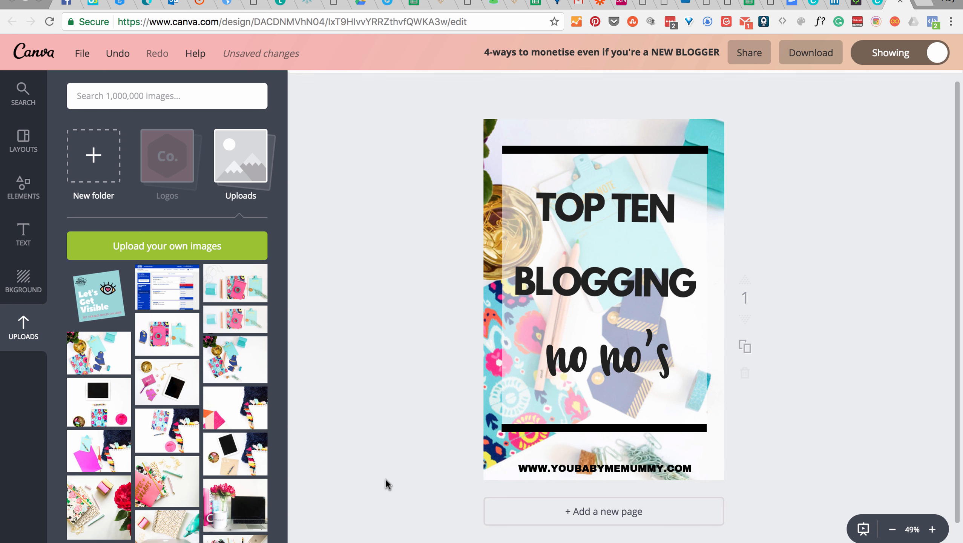
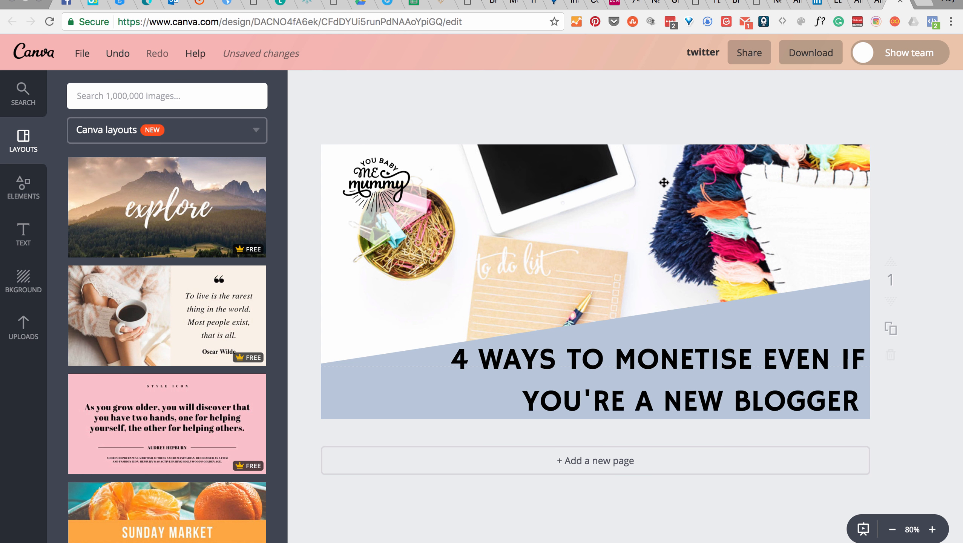
Step: Replace the tablet and to-do-list photo in the Twitter graphic with the uploaded flat-lay of floral notebook and navy tags
click(651, 183)
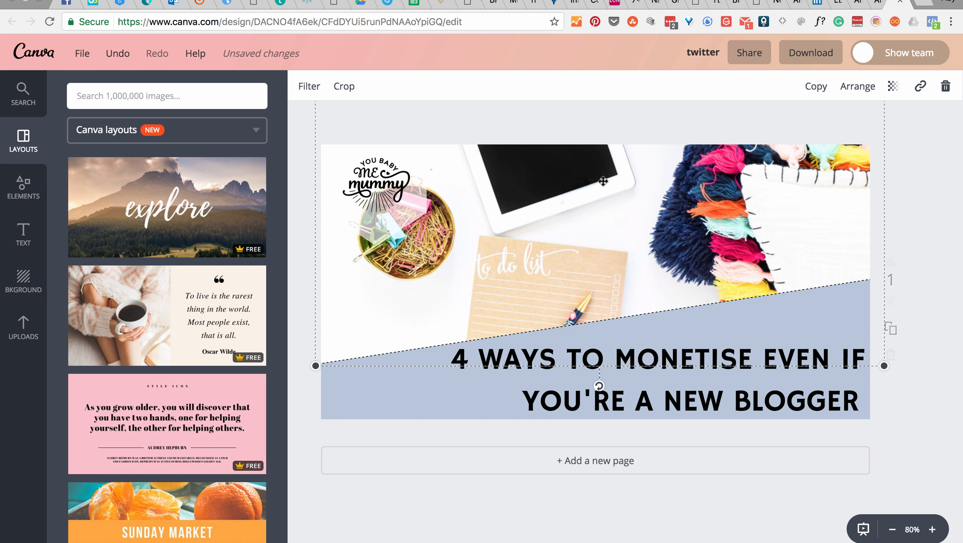
click(23, 328)
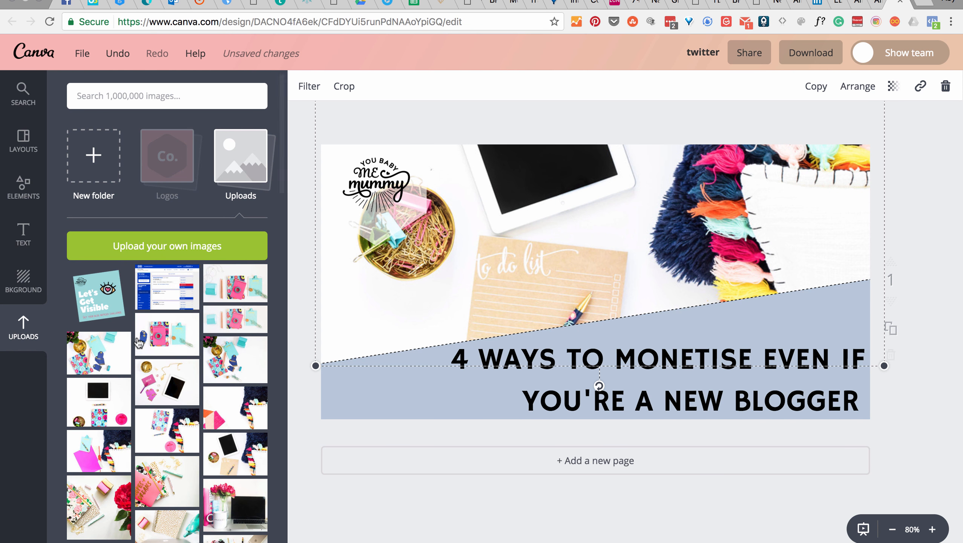
drag(232, 365, 508, 254)
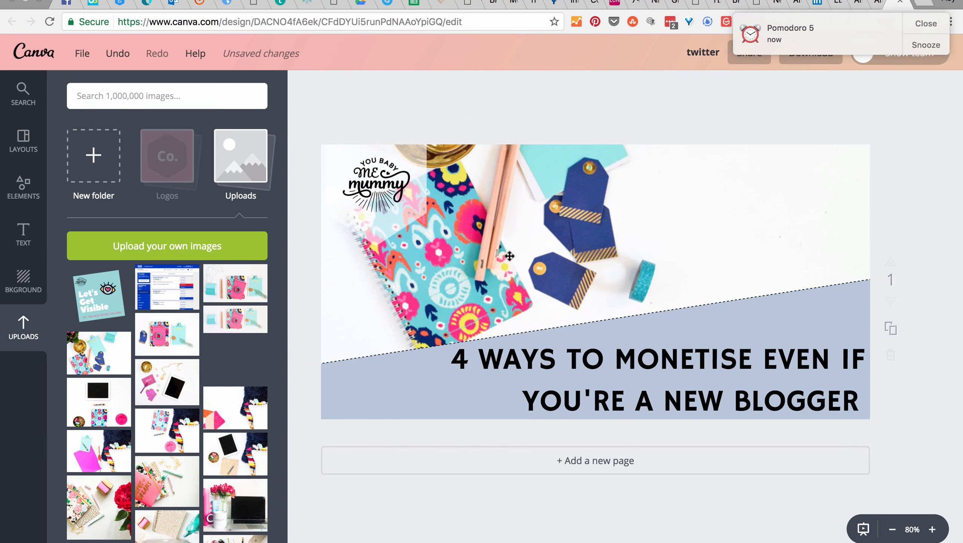
click(300, 409)
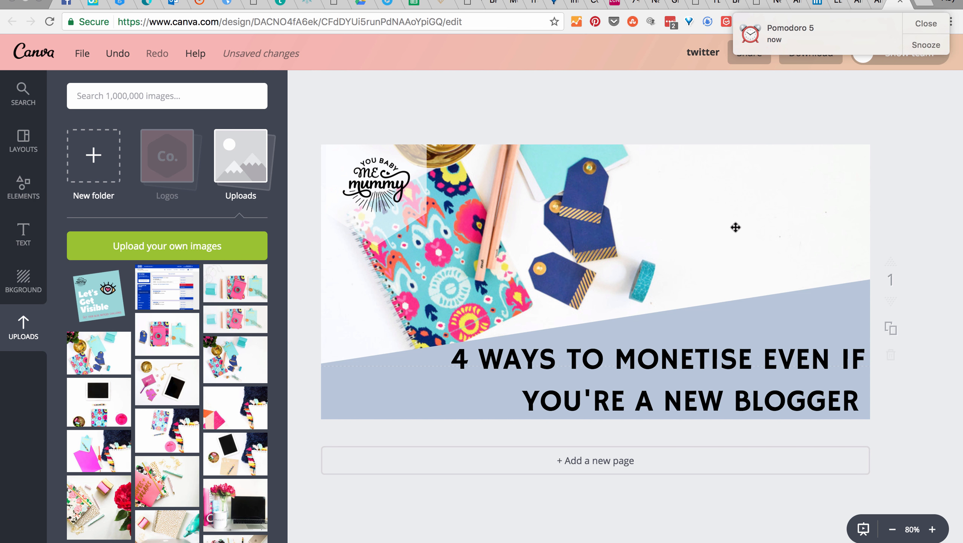
Step: Inspect the "4 WAYS TO MONETISE EVEN IF YOU'RE A NEW BLOGGER" title by selecting its text, leaving it deselected
click(763, 365)
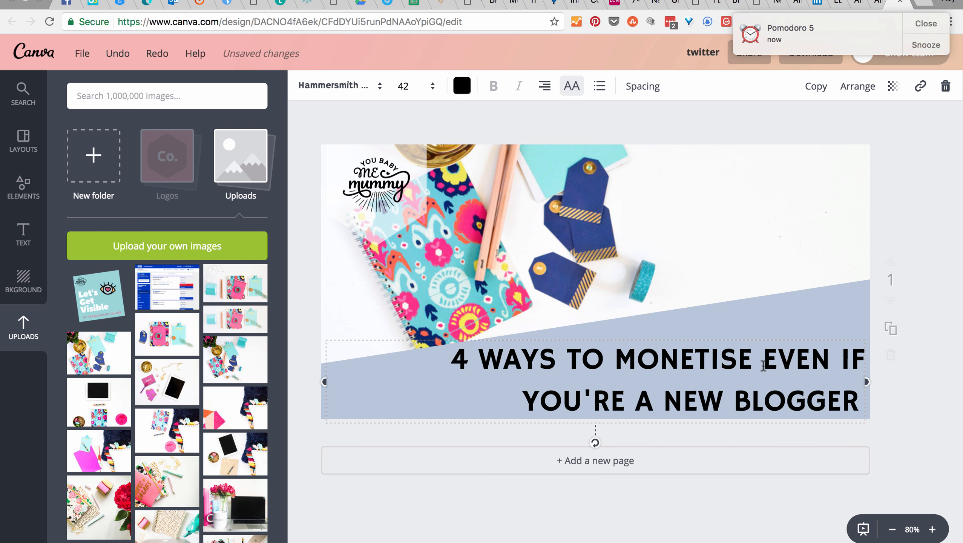
drag(446, 355, 852, 392)
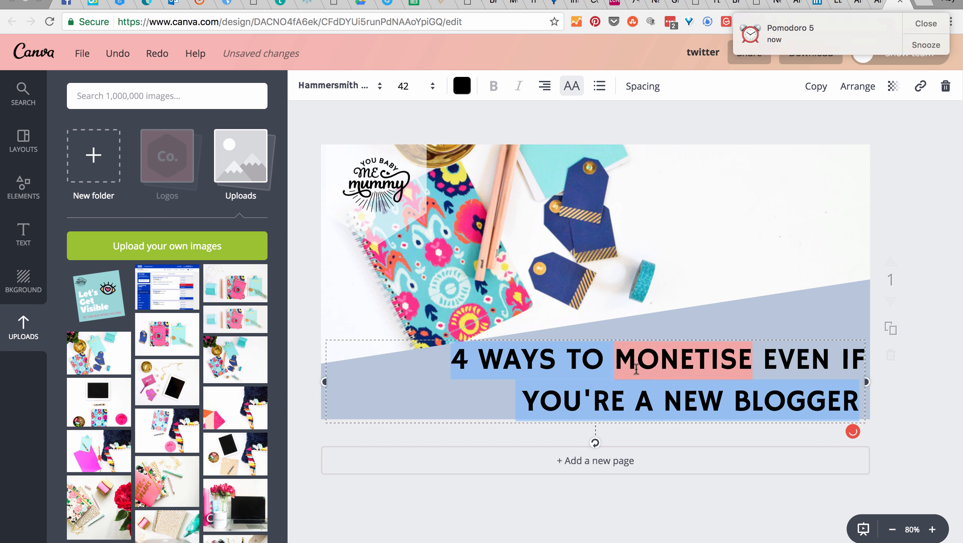
mouse_move(675, 342)
click(915, 198)
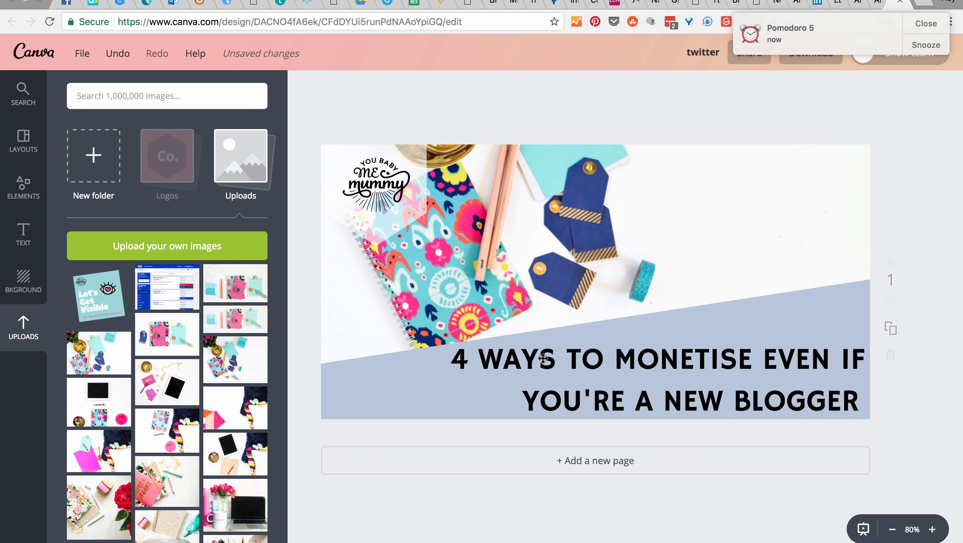
Step: Shrink the photo frame slightly to meet the page's left edge and shift the flat-lay photo down inside it
double_click(618, 233)
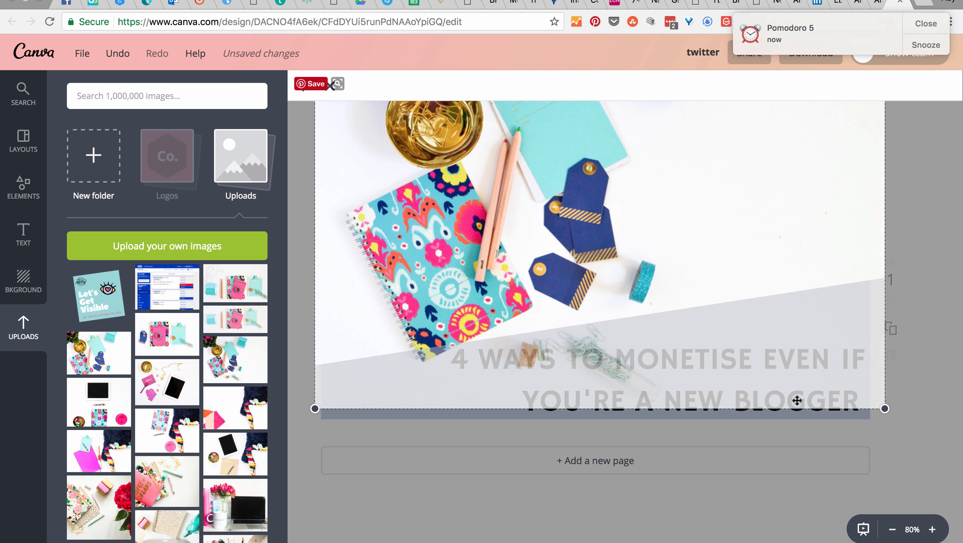
click(303, 86)
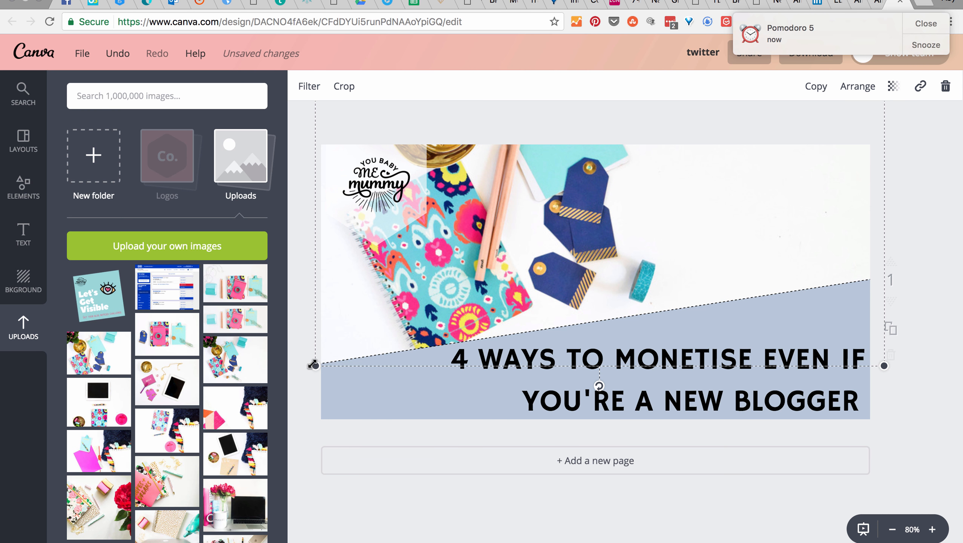
mouse_move(313, 367)
mouse_down()
mouse_move(299, 372)
mouse_move(321, 363)
mouse_up()
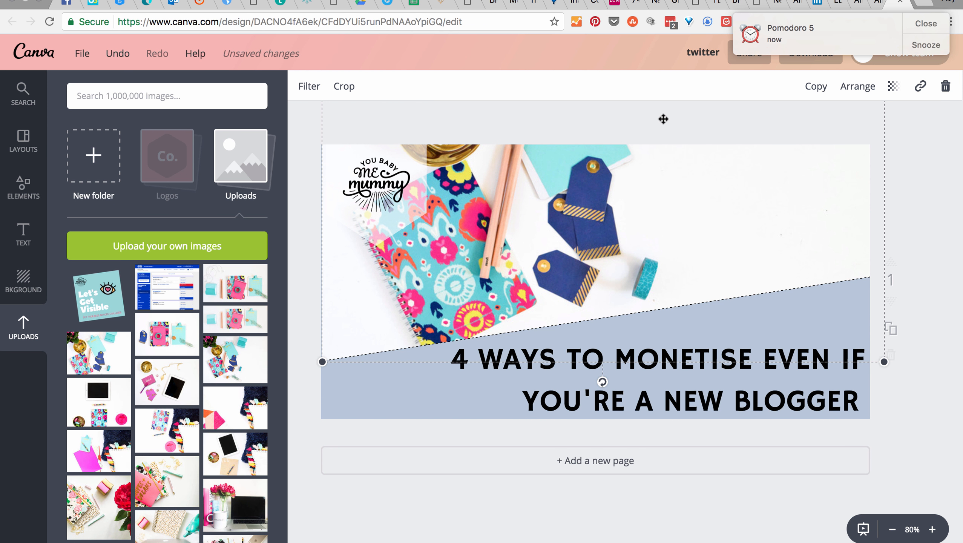
double_click(675, 212)
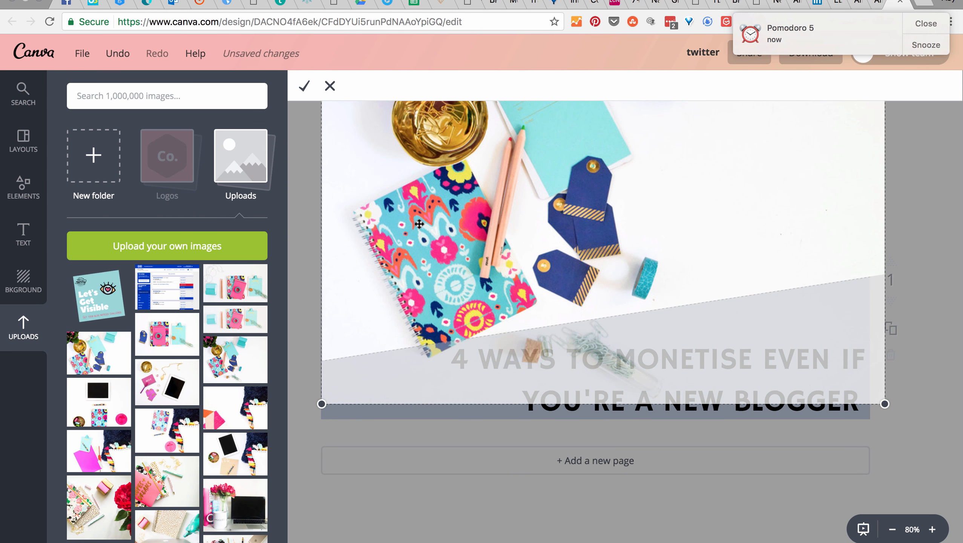
drag(408, 224, 404, 273)
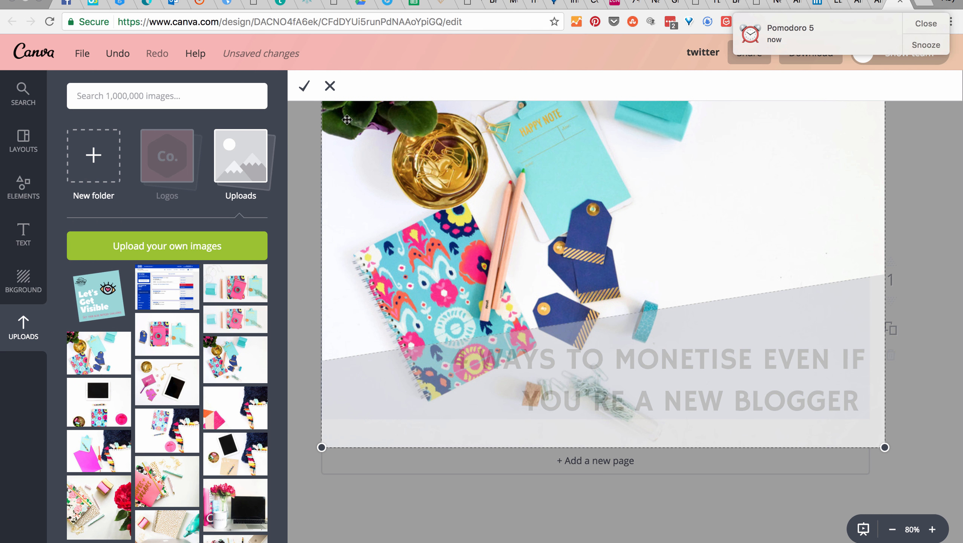
click(305, 87)
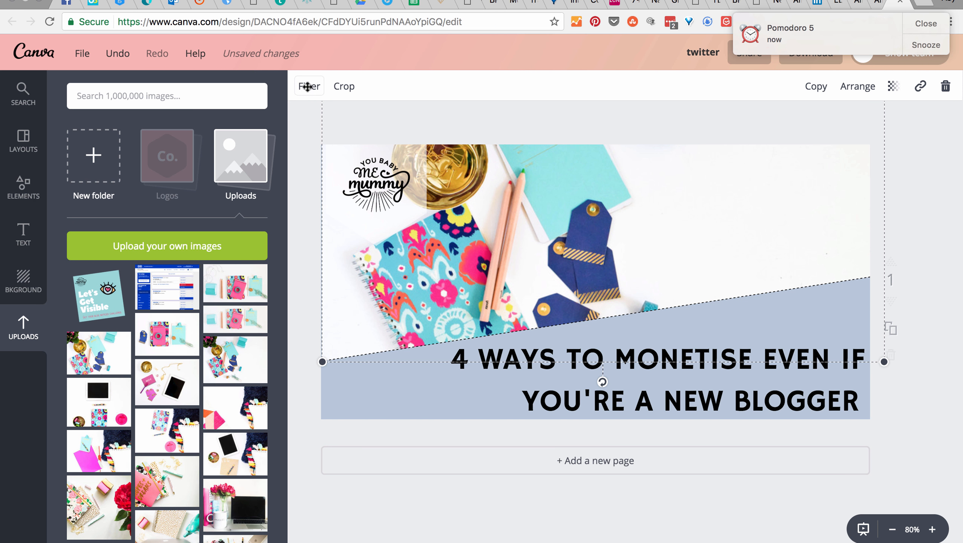
click(927, 235)
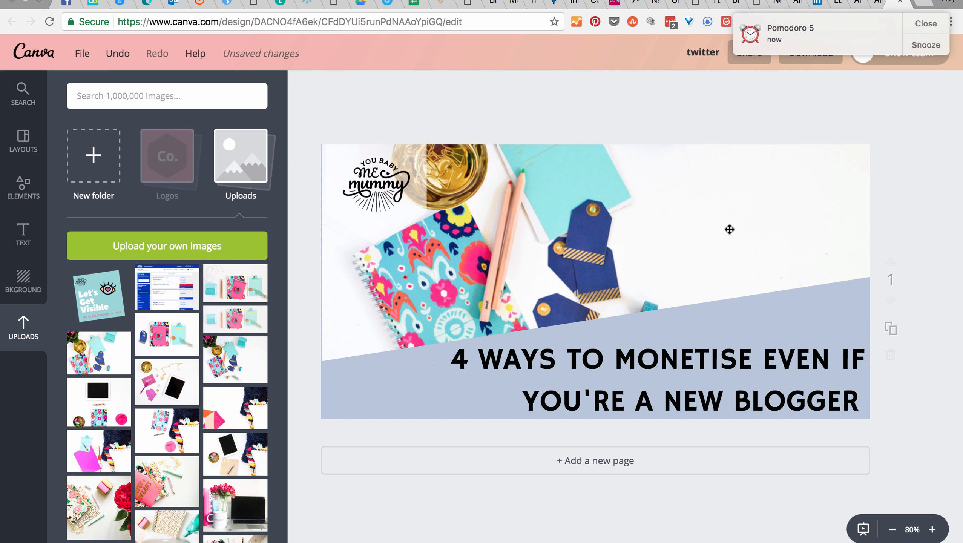
Step: Enlarge the flat-lay photo inside its frame, cropping closer on the gold bowl, notebook and clipboard, and apply the crop
double_click(529, 226)
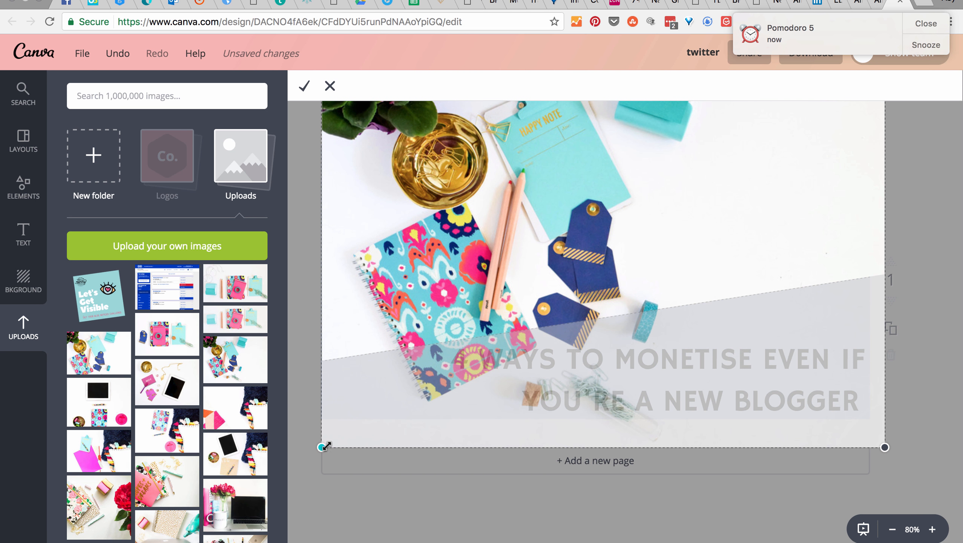
drag(321, 447, 257, 511)
drag(412, 473, 495, 478)
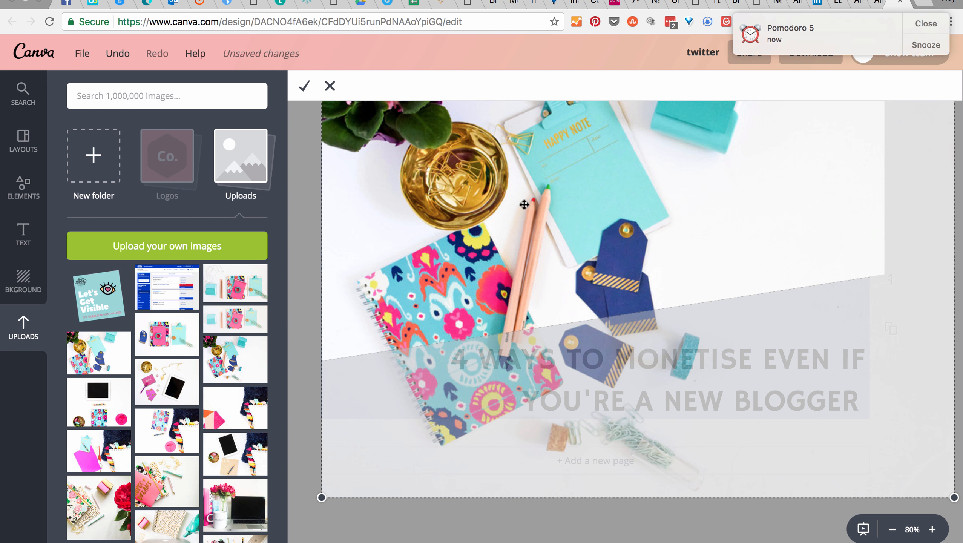
drag(321, 497, 417, 514)
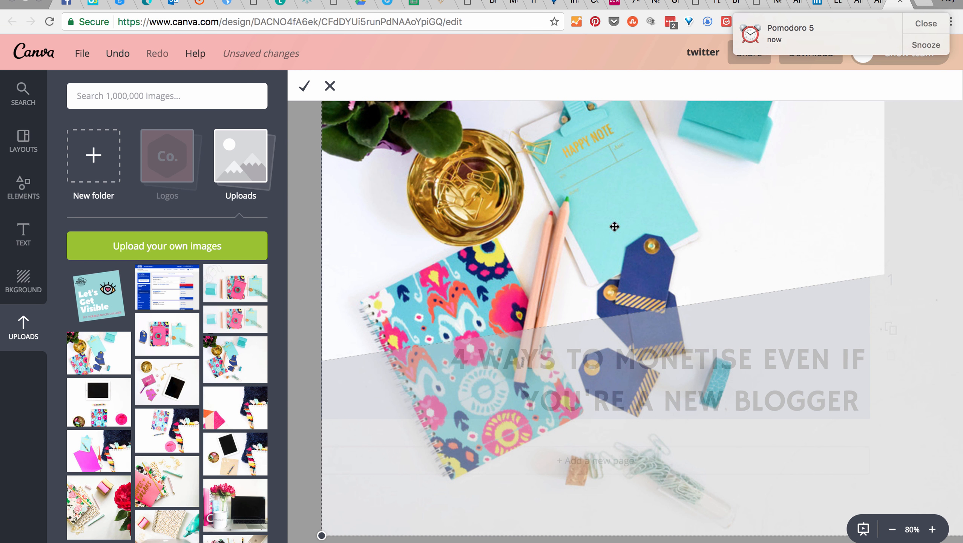
click(304, 90)
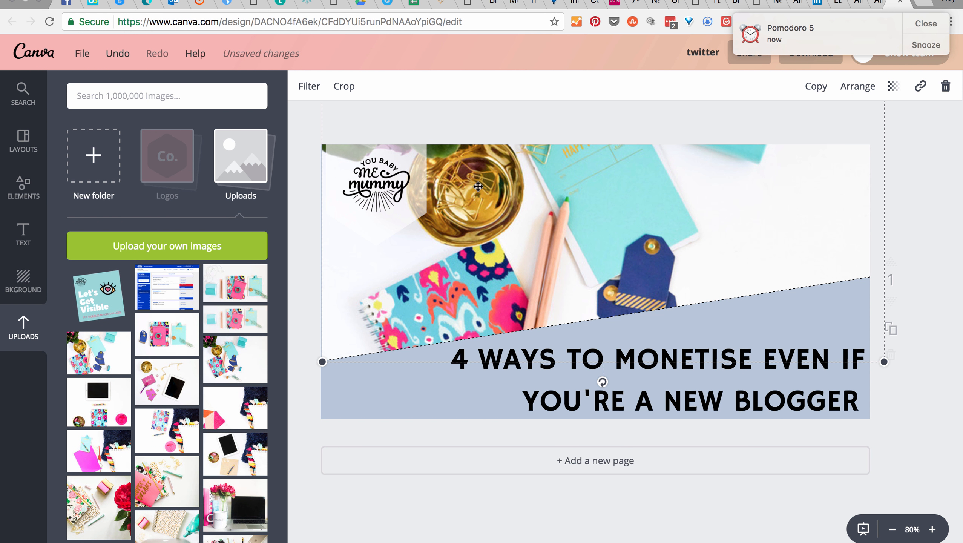
Step: Leave the Twitter graphic for the home page and look through the saved designs for the "FB" blogging graphic
click(31, 53)
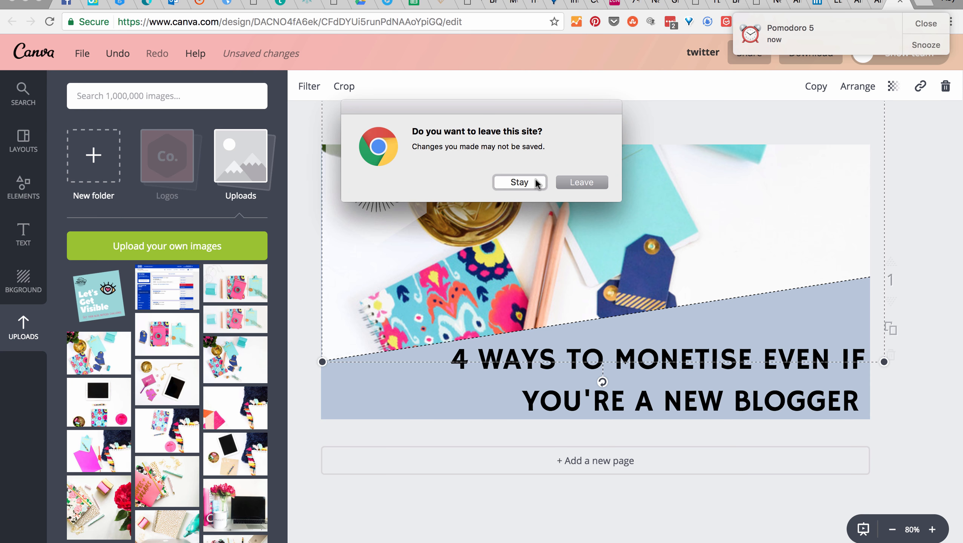
click(572, 185)
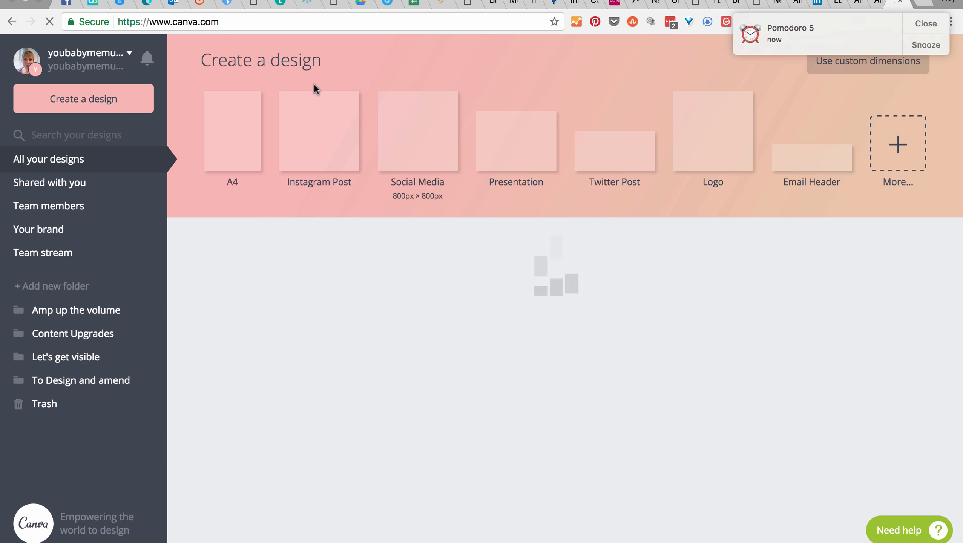
scroll(368, 306, down, 15)
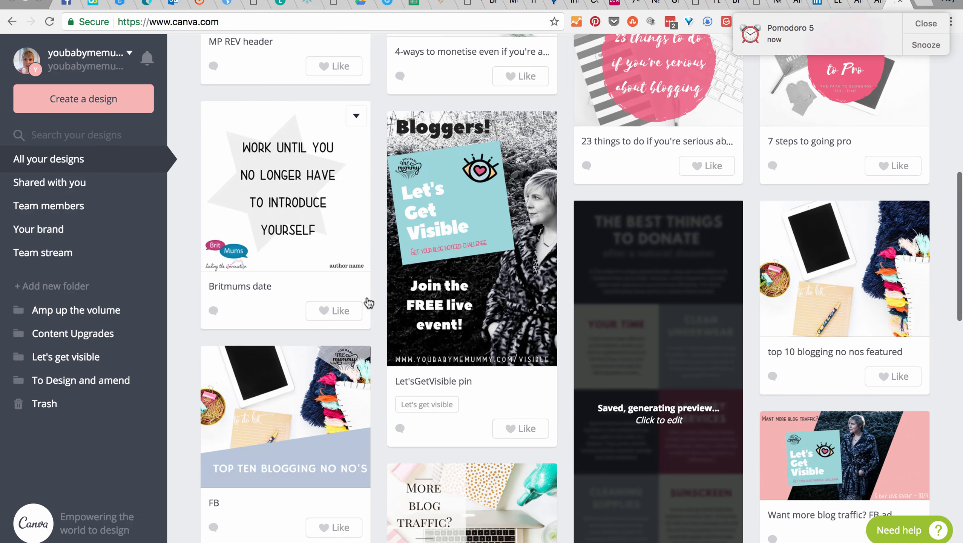
scroll(368, 303, down, 3)
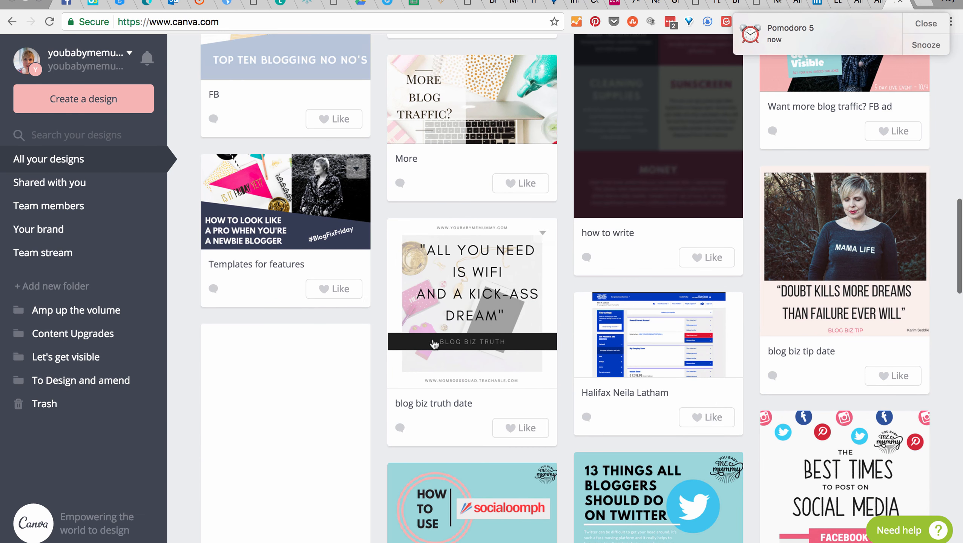
scroll(432, 342, down, 7)
scroll(434, 344, down, 12)
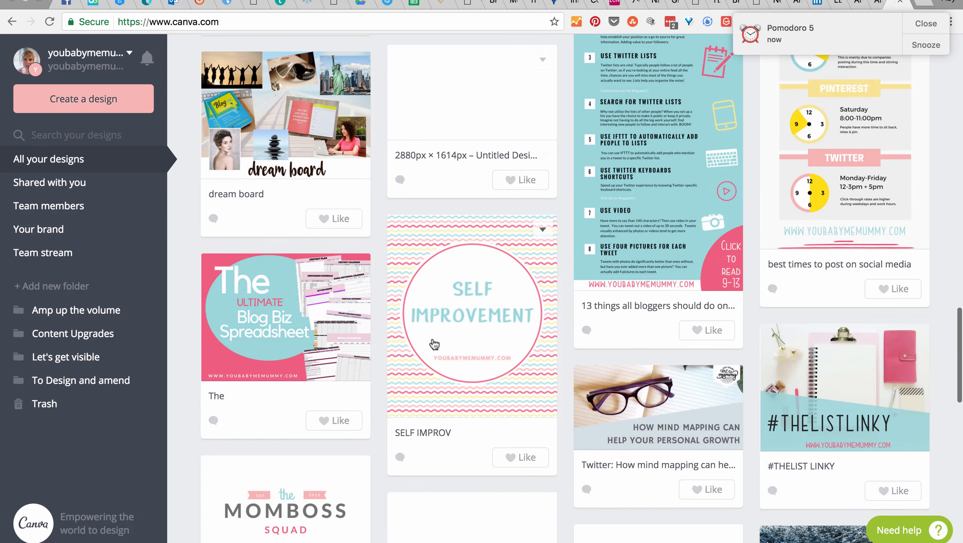
scroll(435, 343, down, 2)
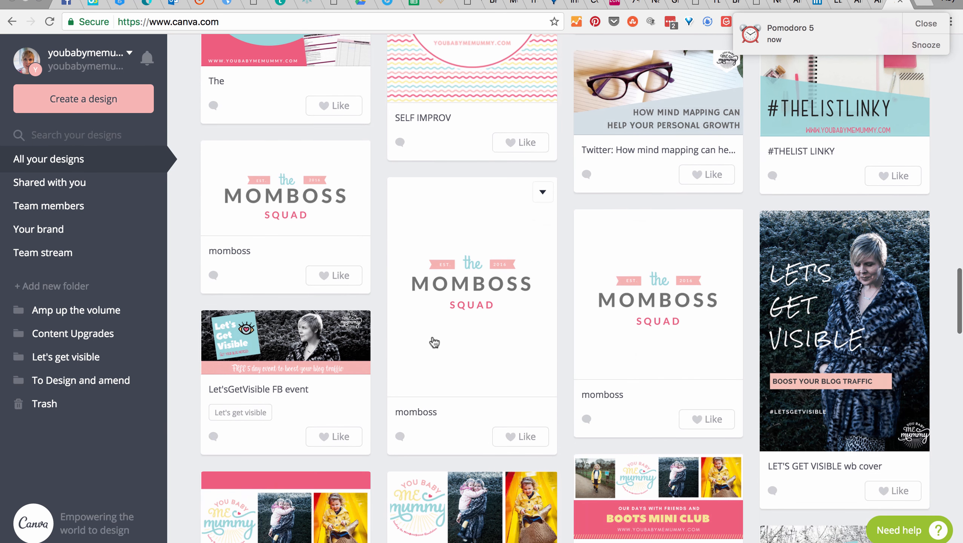
scroll(435, 343, up, 2)
scroll(434, 342, up, 4)
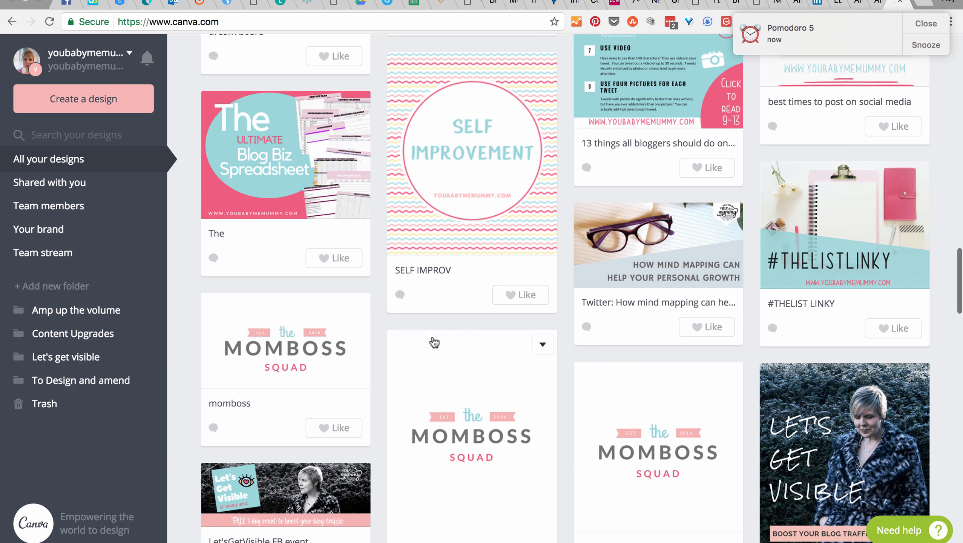
scroll(745, 228, down, 10)
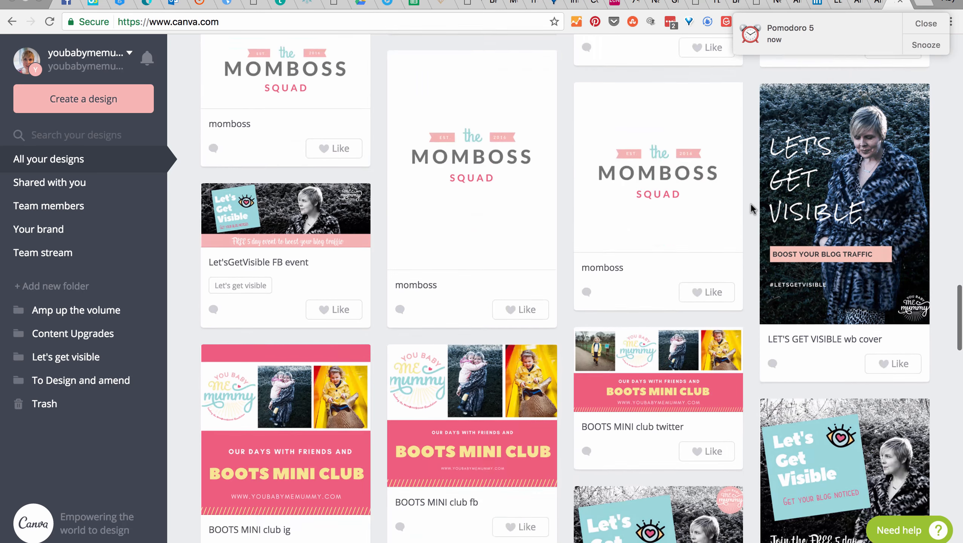
scroll(750, 201, down, 15)
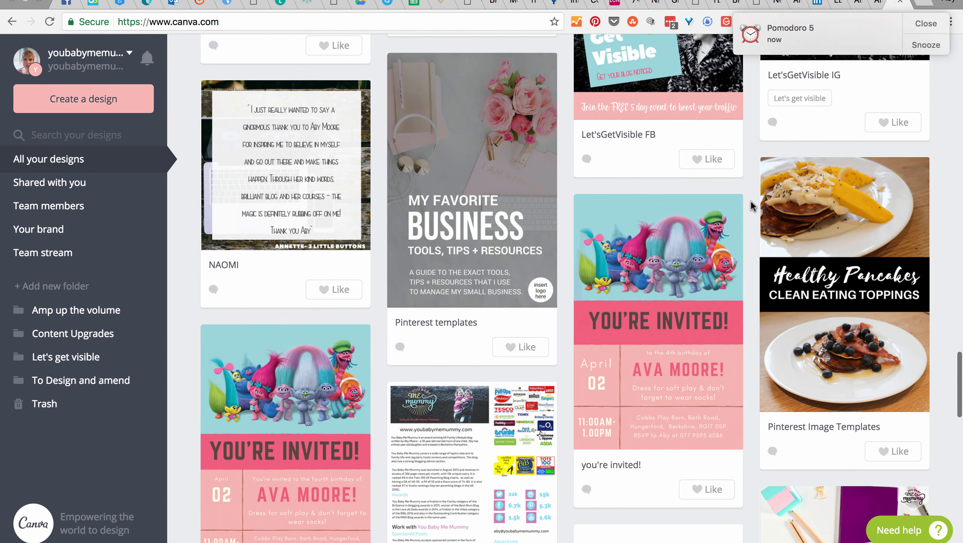
scroll(751, 200, down, 10)
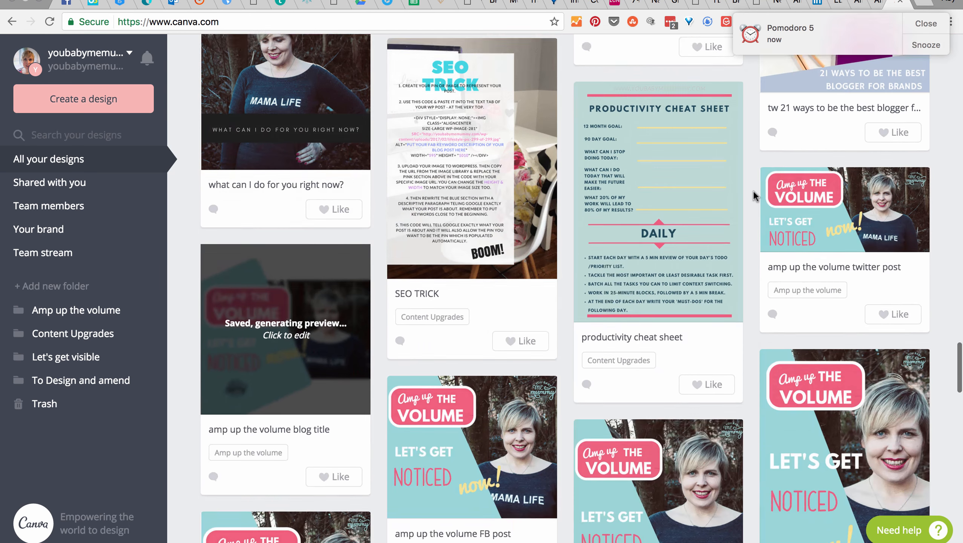
scroll(753, 190, up, 20)
scroll(753, 191, up, 10)
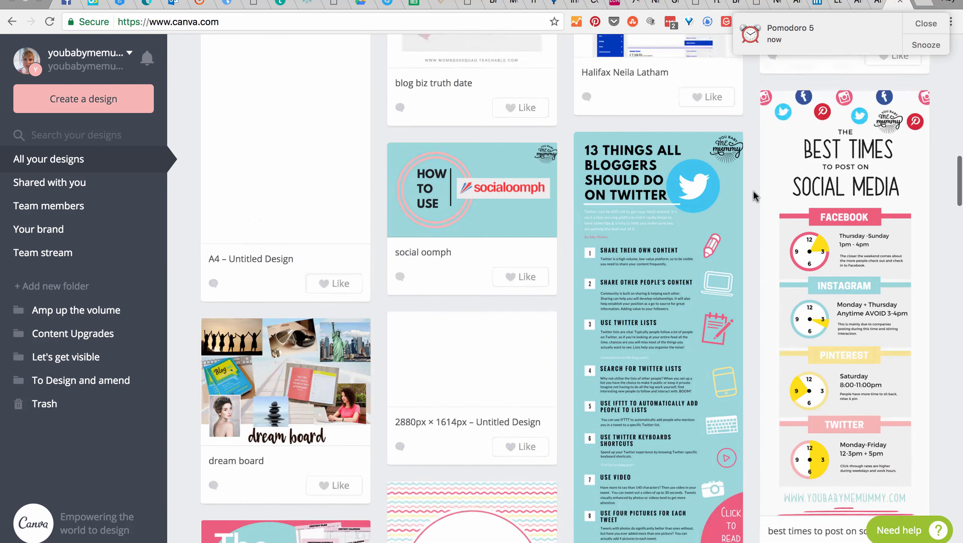
scroll(754, 192, up, 10)
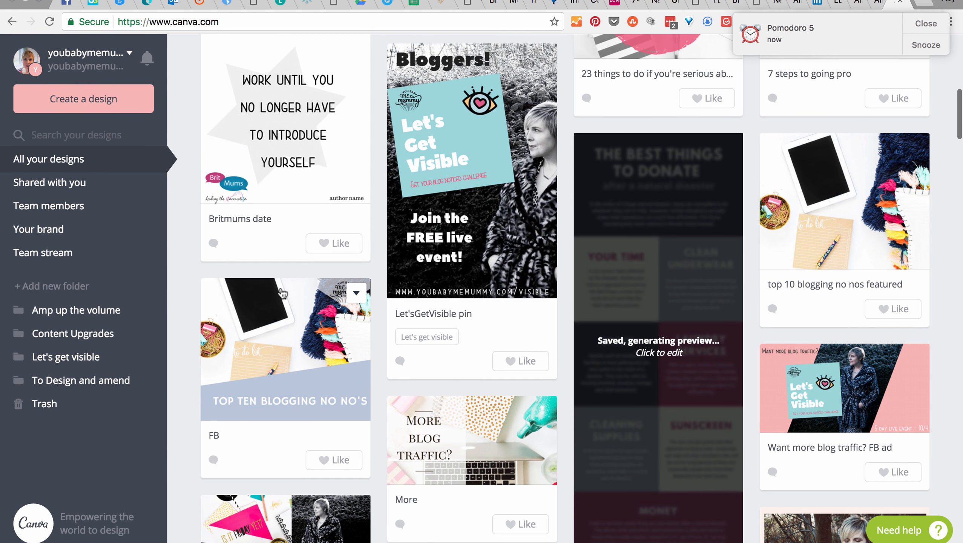
Step: Open the saved "FB" design, dismiss the Pomodoro reminder and show the uploaded images
click(294, 319)
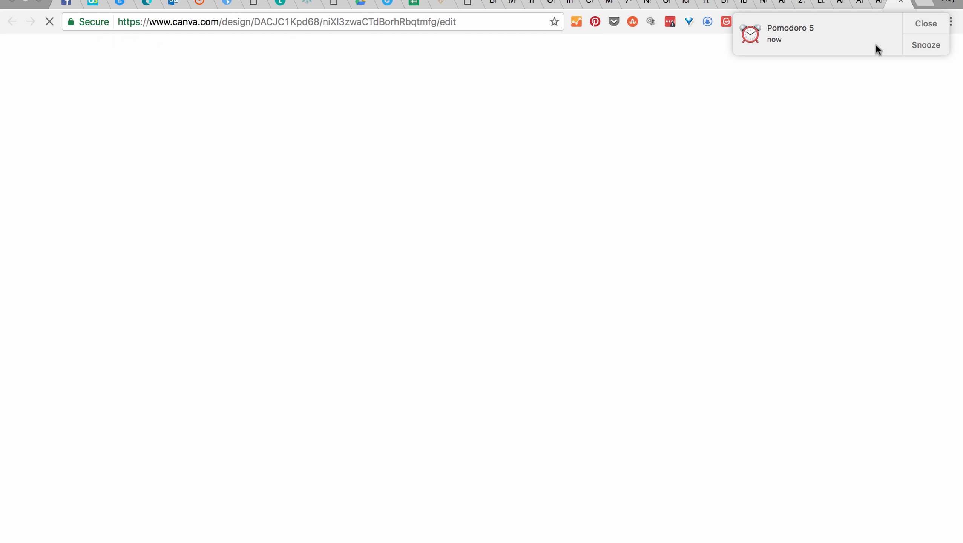
click(923, 24)
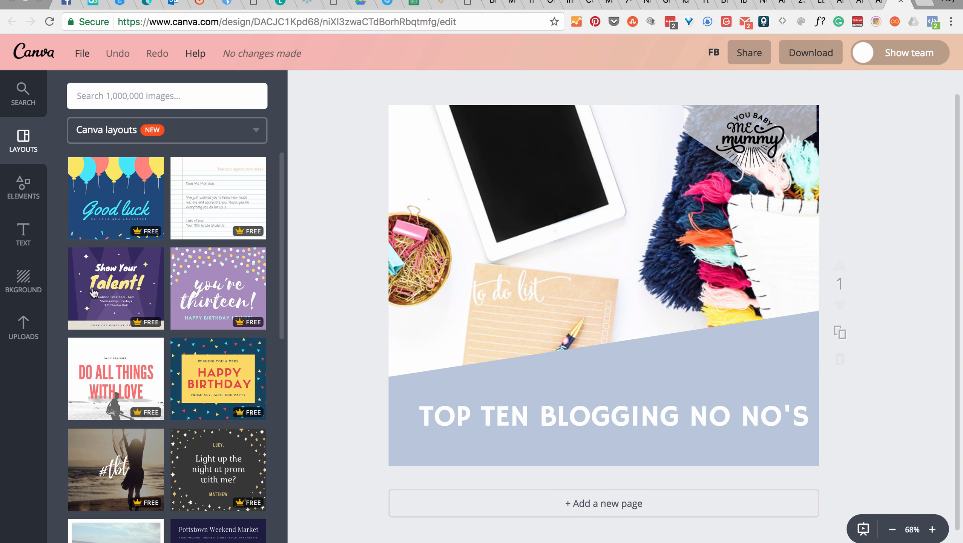
click(23, 326)
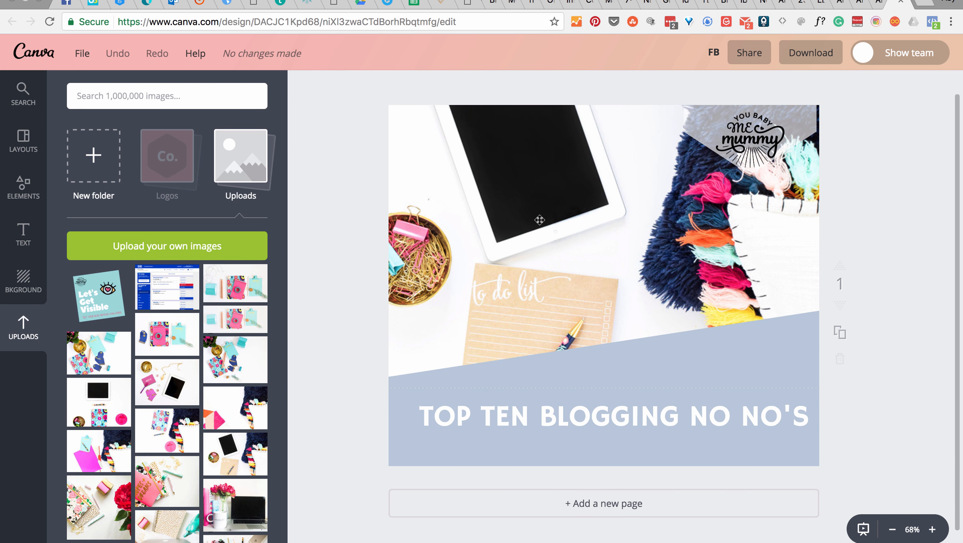
Step: Reposition the tablet and to-do-list photo down and to the left behind the "TOP TEN BLOGGING NO NO'S" banner
drag(539, 220, 546, 221)
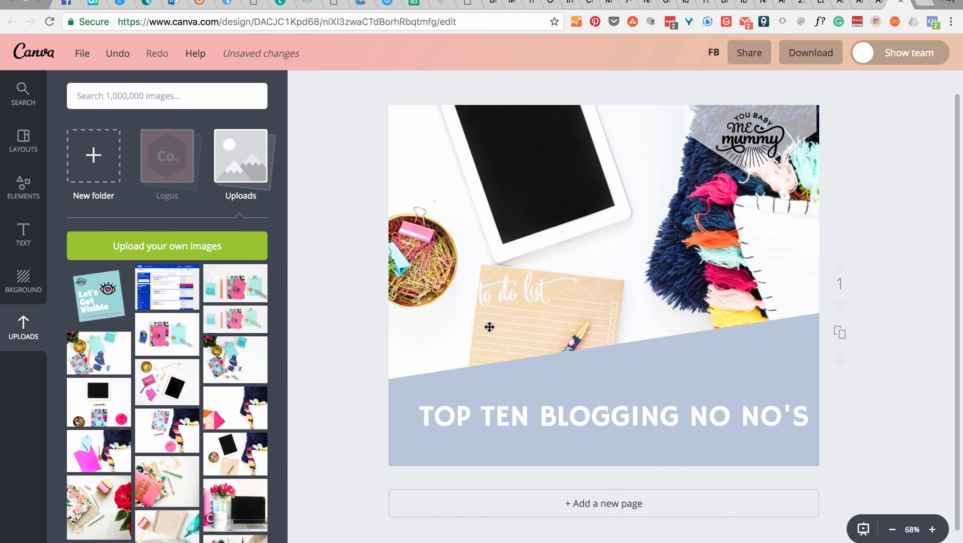
drag(560, 275, 512, 305)
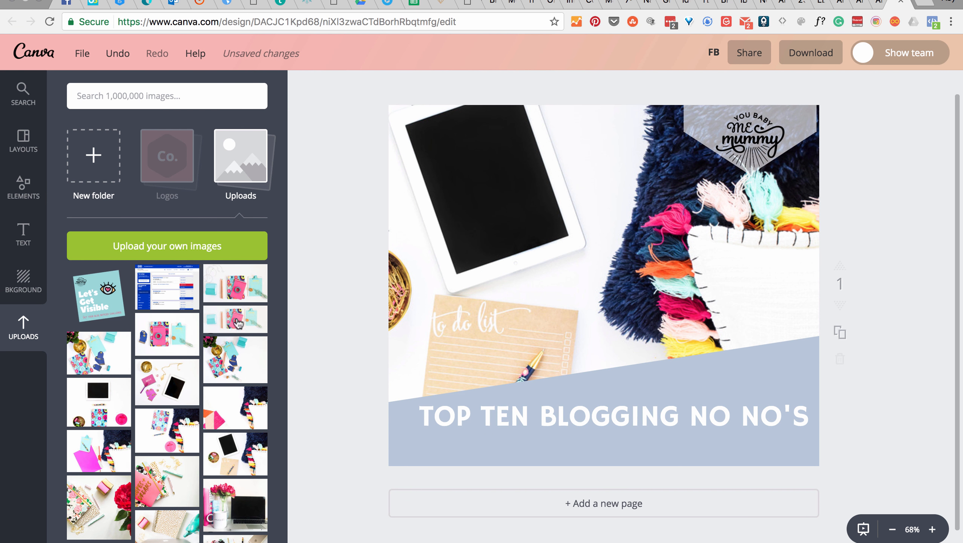
Step: Replace the Facebook graphic's photo with the uploaded notebook and turquoise clipboard flat-lay, enlarge it inside the frame, and apply the crop
drag(212, 376, 605, 253)
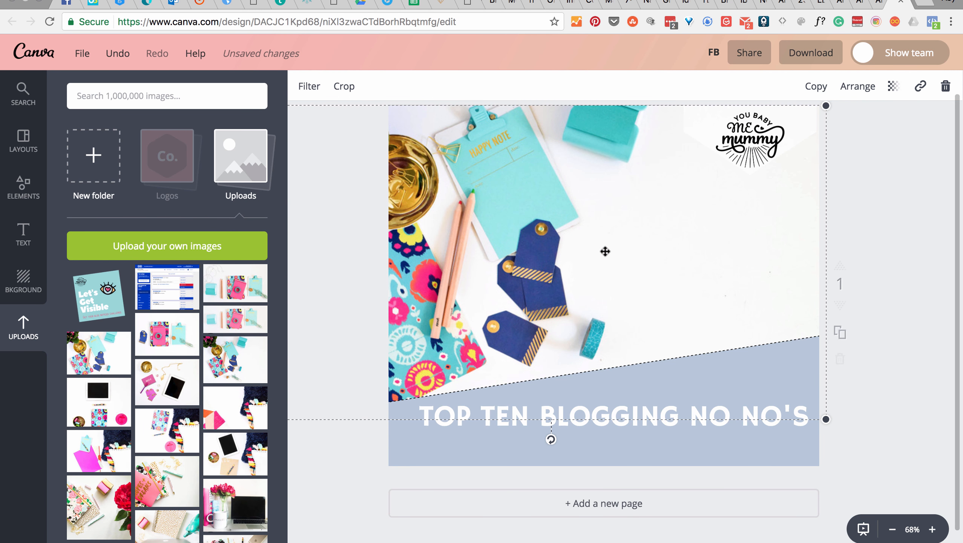
double_click(605, 250)
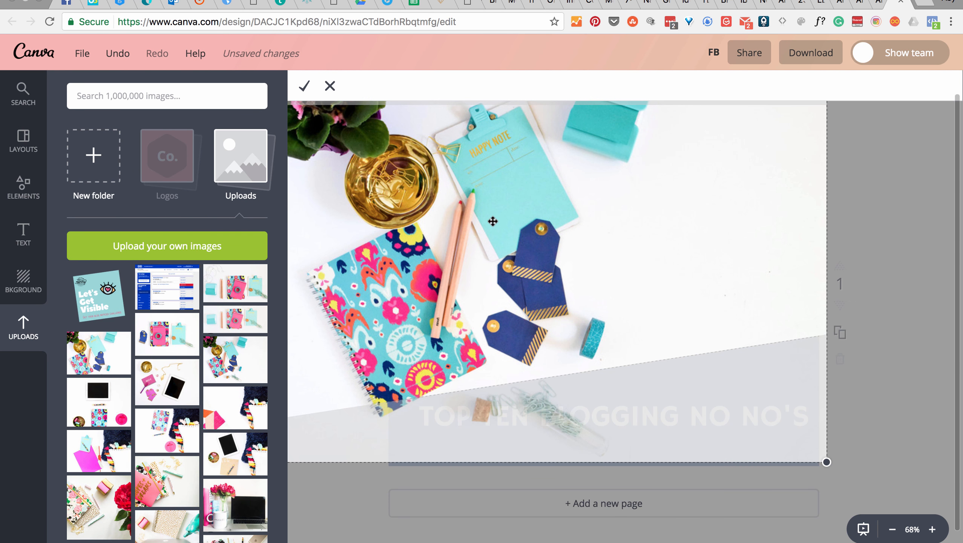
drag(492, 220, 584, 224)
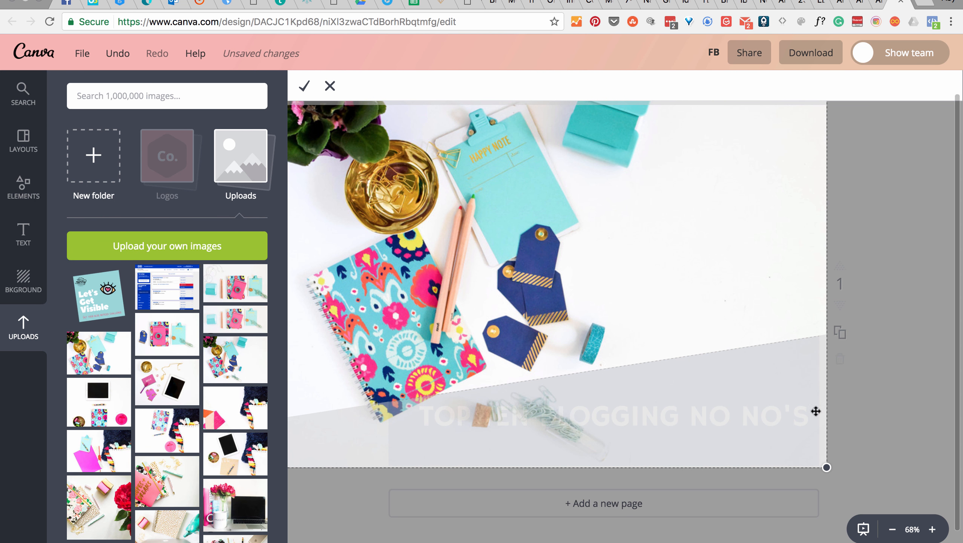
drag(648, 268, 654, 272)
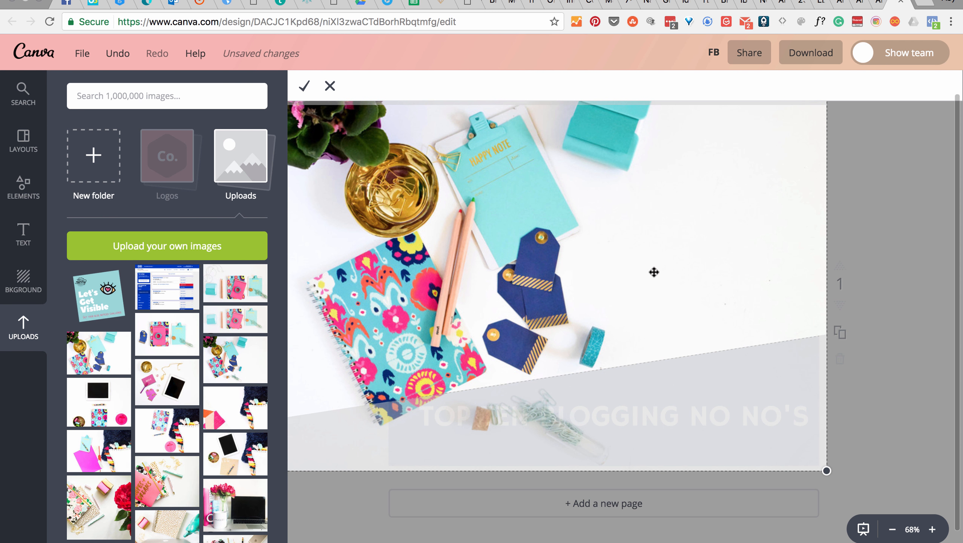
drag(826, 472, 958, 542)
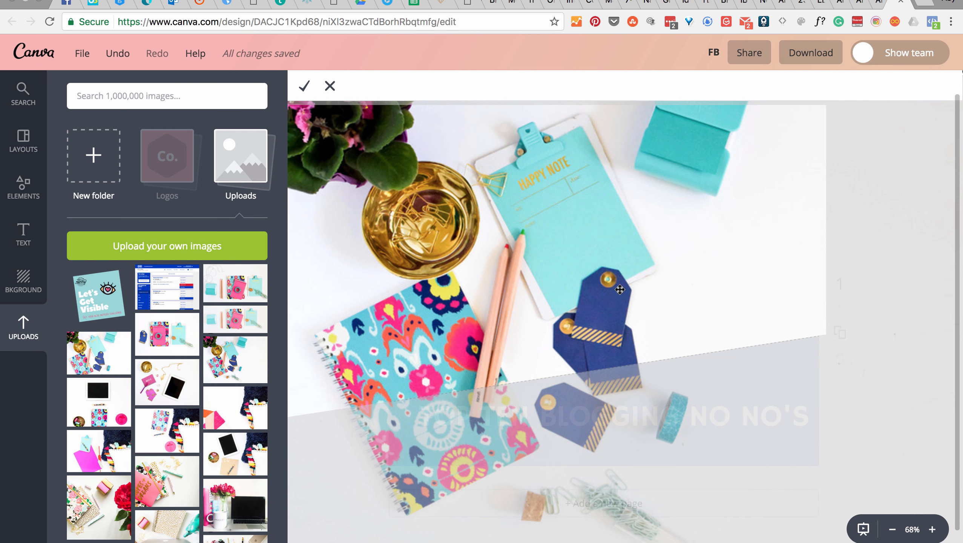
drag(677, 290, 658, 256)
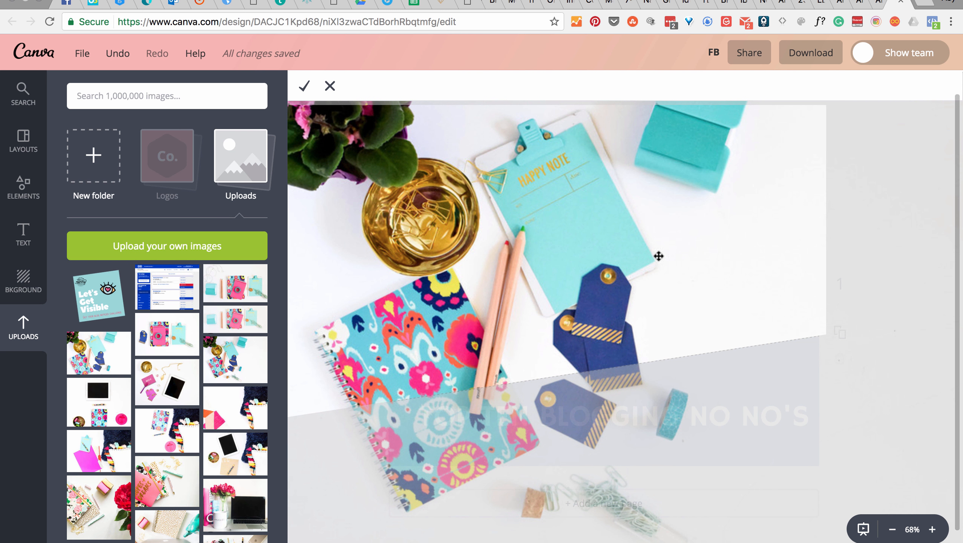
click(310, 92)
click(307, 88)
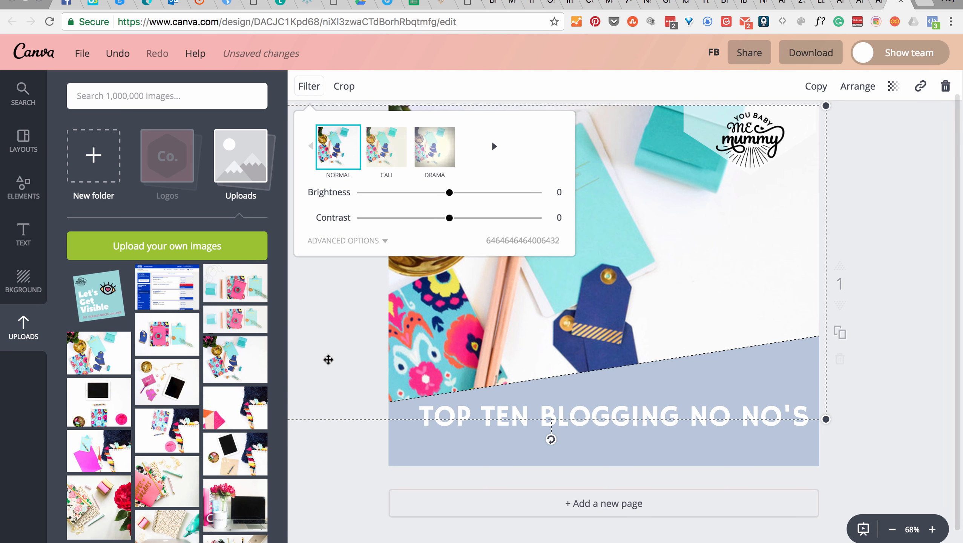
click(326, 383)
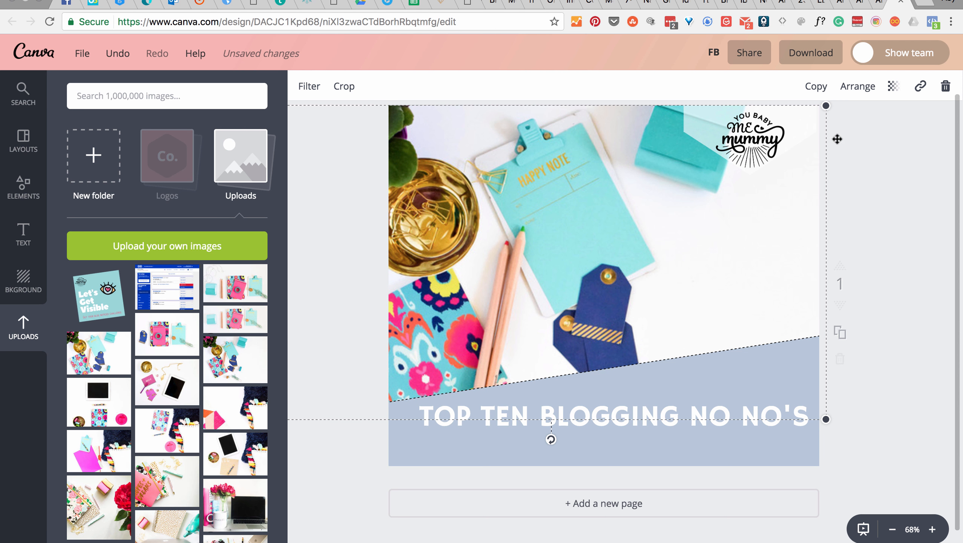
Step: Try the Drama and Edge filters on the flat-lay photo, then lower brightness to -12 and contrast to -21 under Normal
click(308, 87)
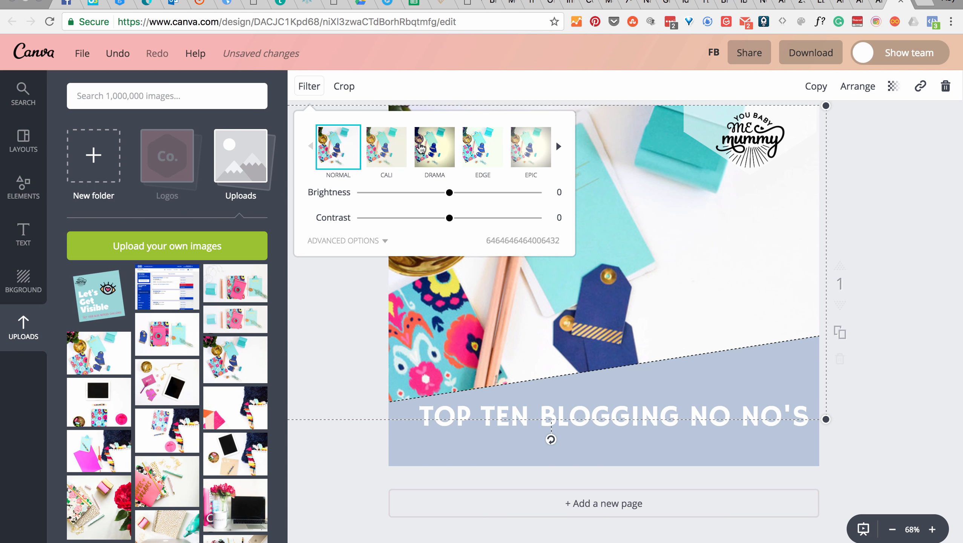
click(435, 146)
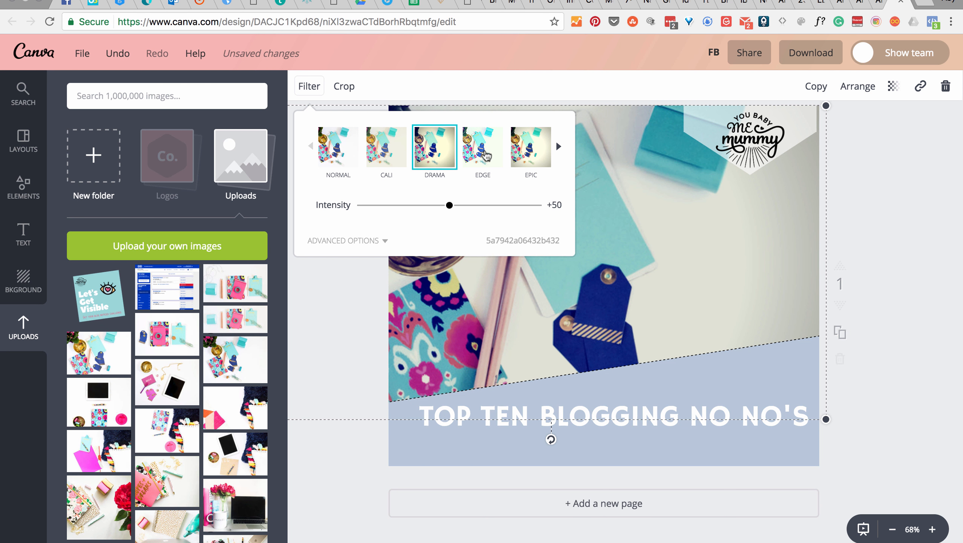
click(482, 154)
click(338, 149)
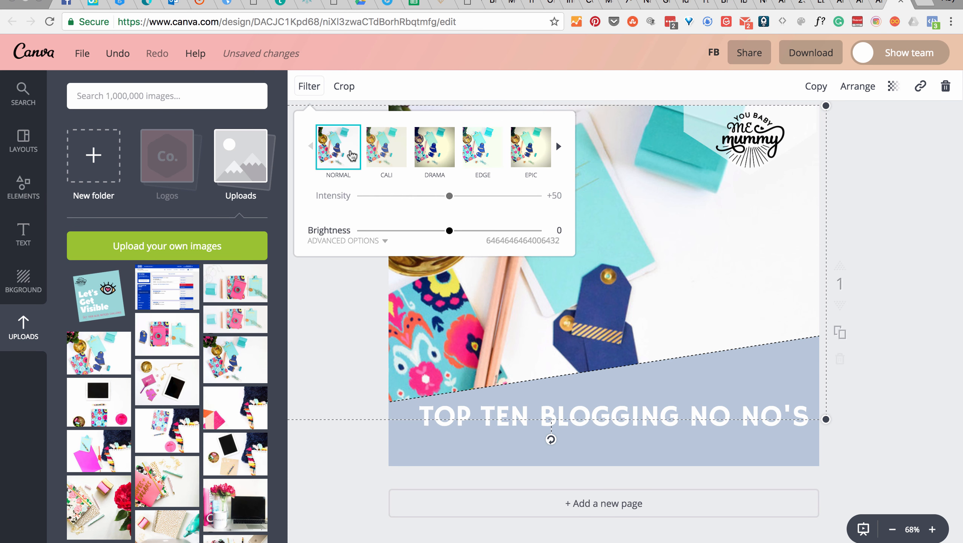
drag(450, 192, 430, 211)
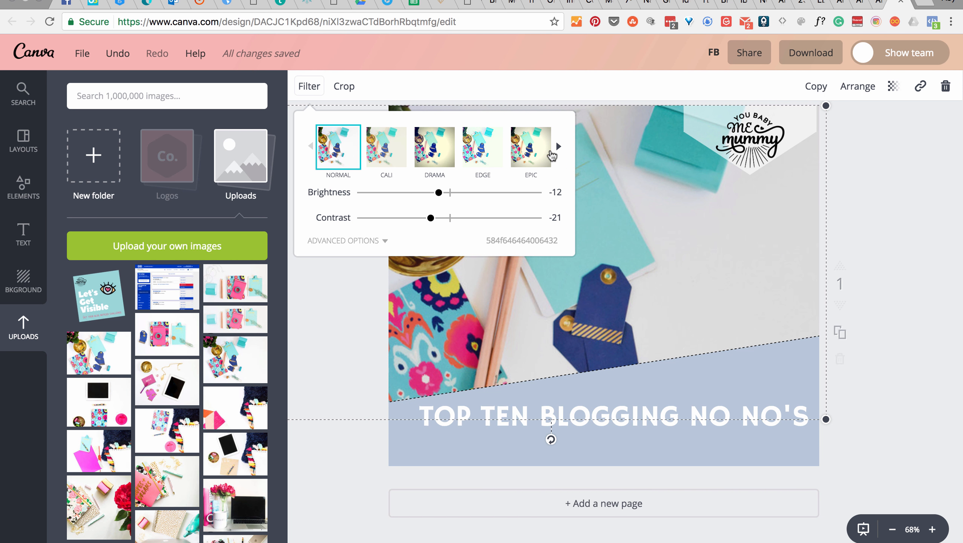
Step: Try the Grayscale, Selfie, Retro and Rosie filters on the photo, and set Rosie's intensity to +49 with the advanced options shown
click(558, 146)
click(558, 147)
click(559, 146)
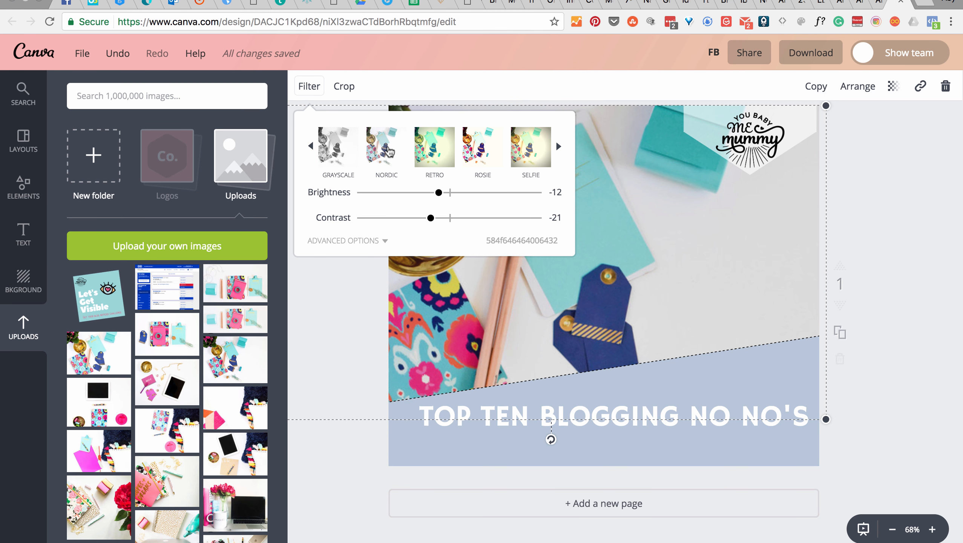
click(339, 148)
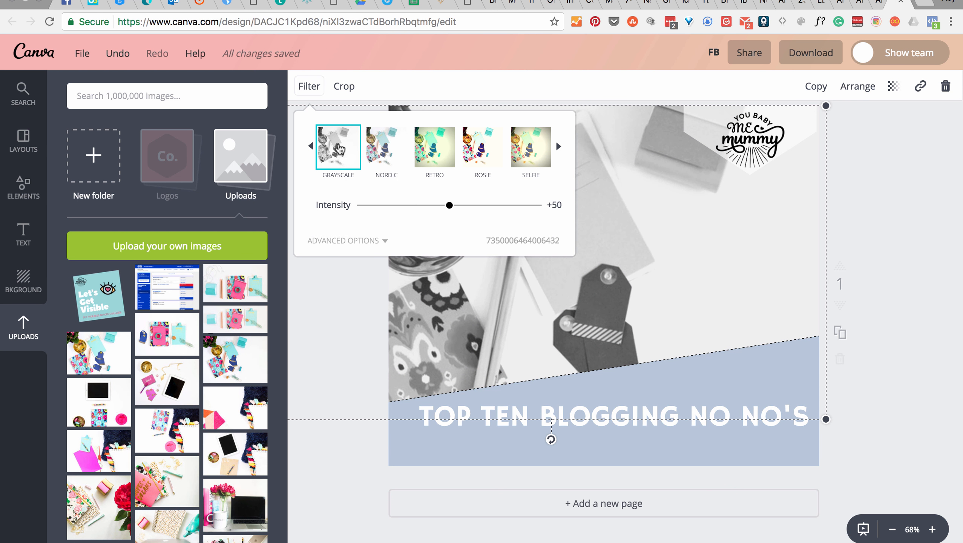
click(530, 148)
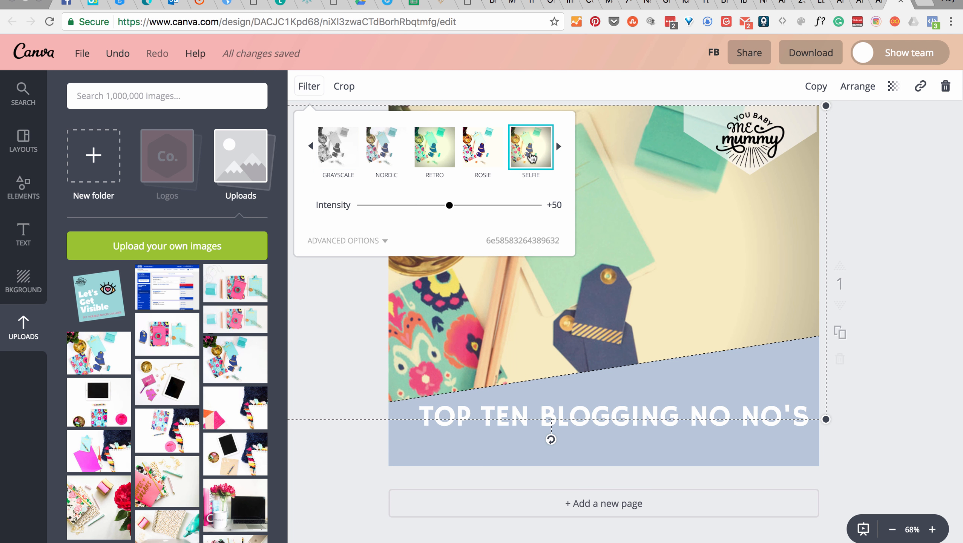
click(417, 152)
click(483, 155)
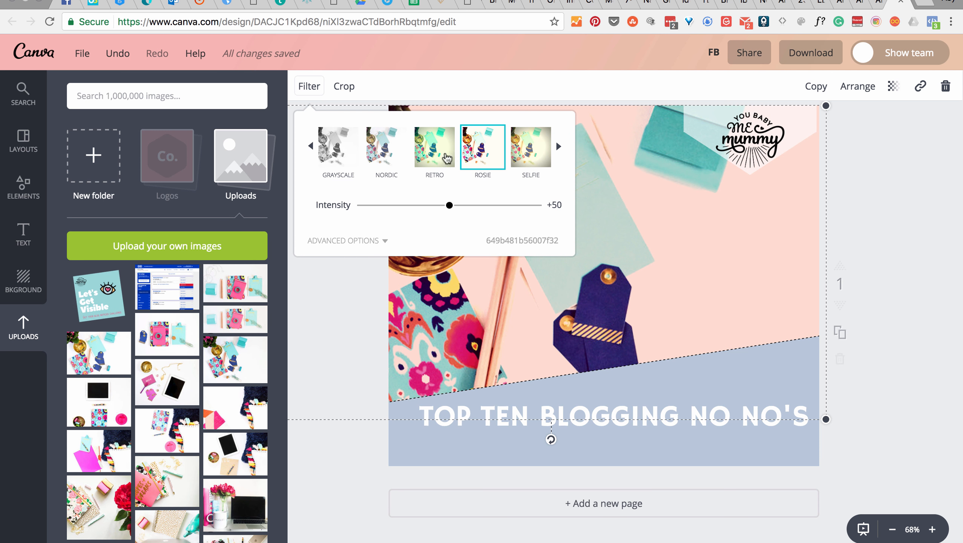
mouse_move(450, 209)
mouse_down()
mouse_move(496, 207)
mouse_move(415, 211)
mouse_move(448, 208)
mouse_up()
click(384, 245)
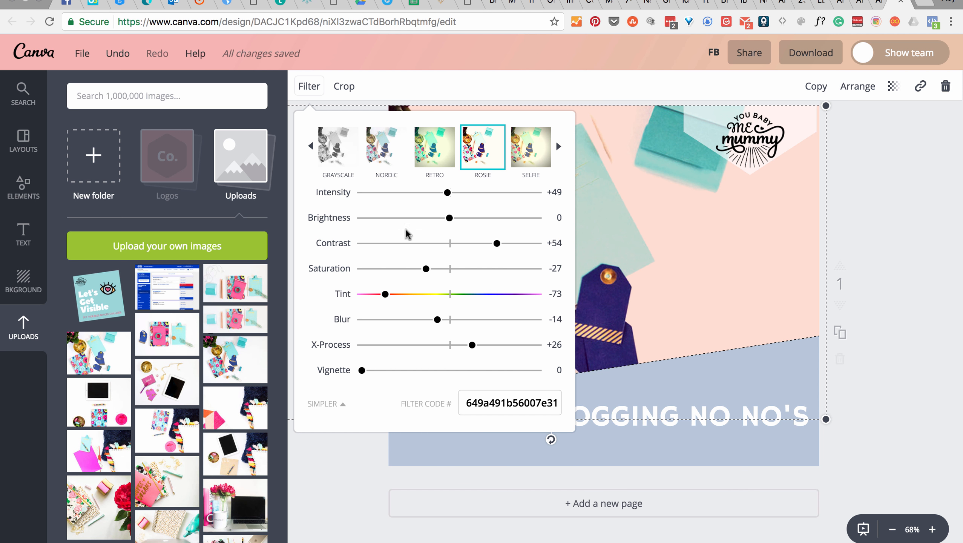
Step: Restore the photo's Normal filter, and reapply its existing crop
click(311, 146)
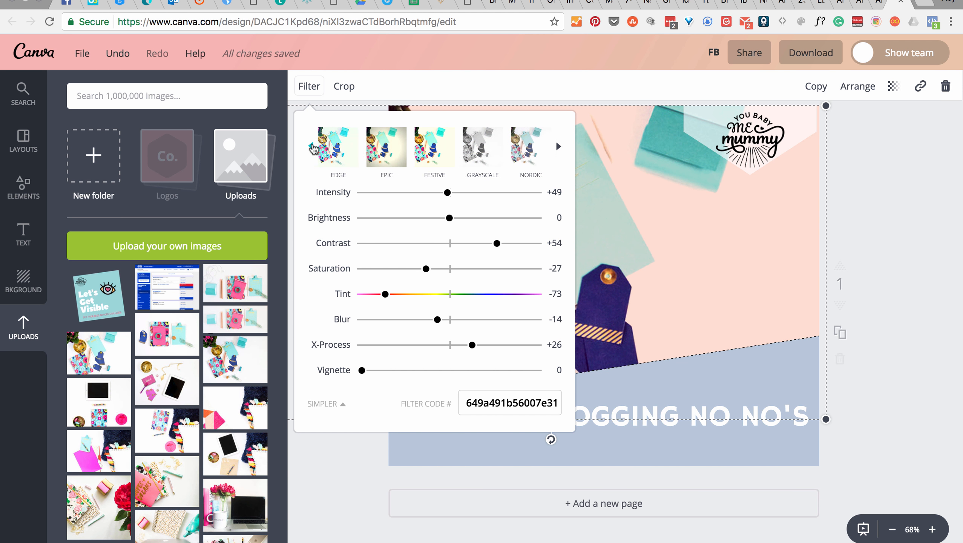
click(312, 147)
click(344, 151)
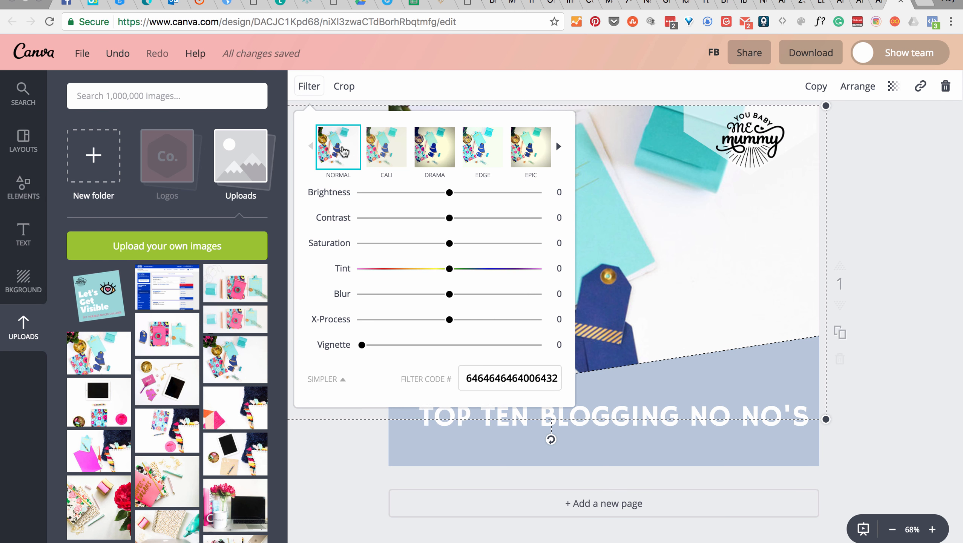
click(343, 87)
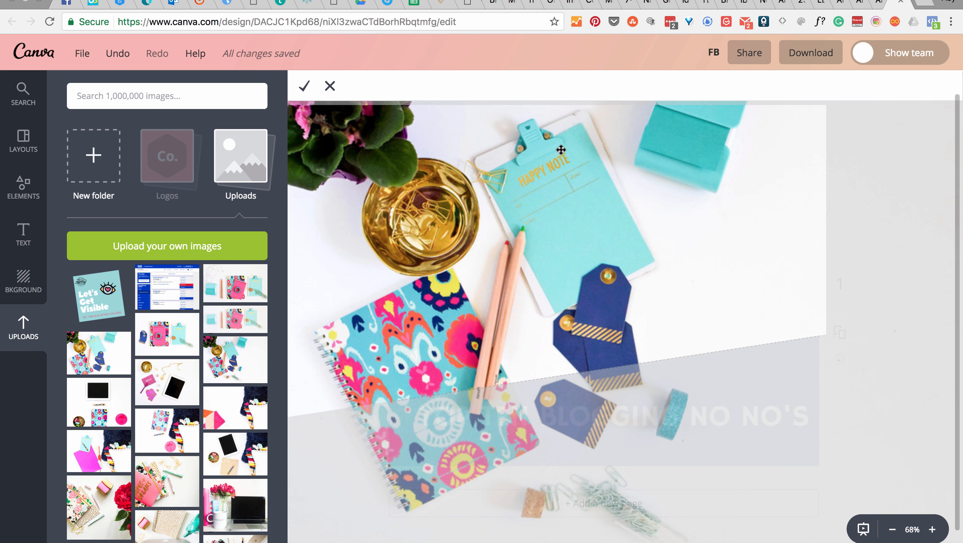
click(305, 86)
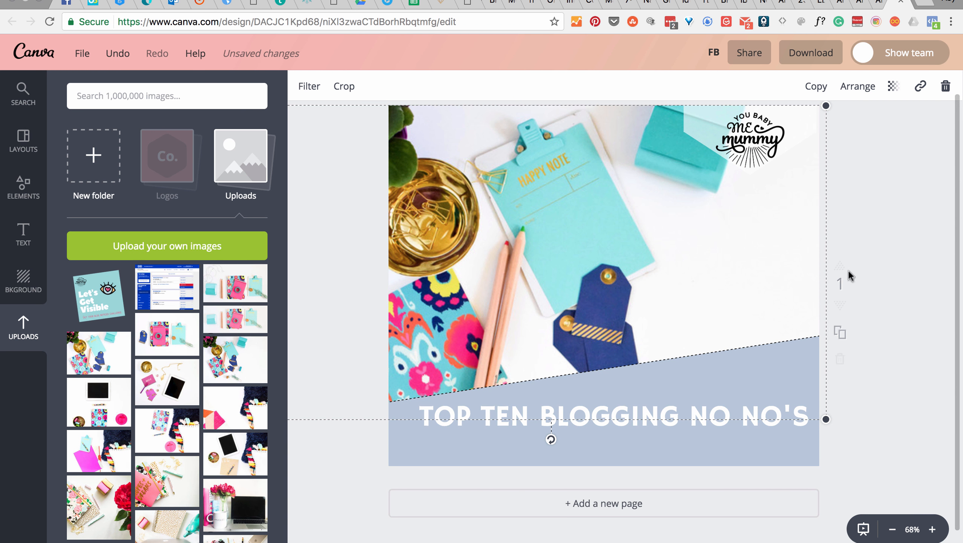
Step: Open the "TOP TEN BLOGGING NO NO'S" headline for text editing
click(740, 373)
click(726, 418)
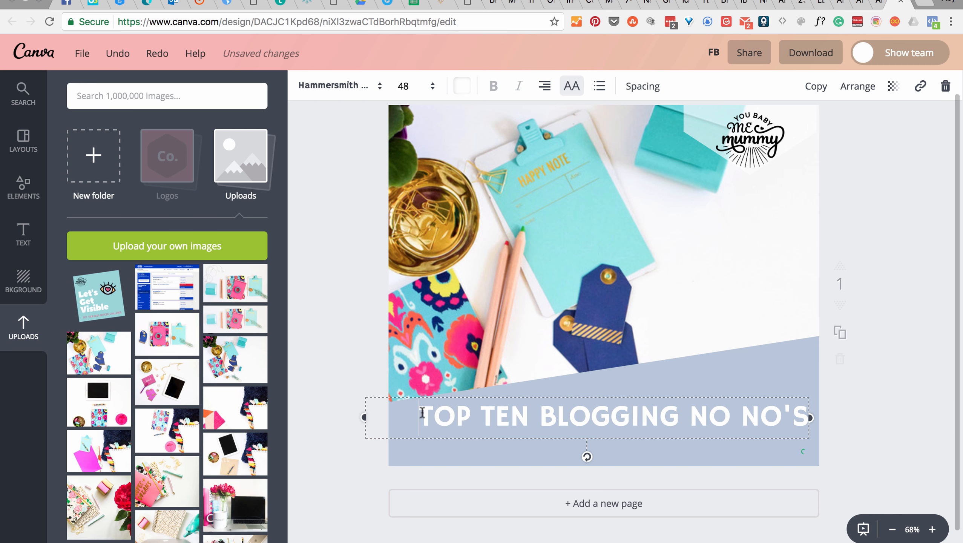
drag(419, 417, 674, 411)
click(672, 397)
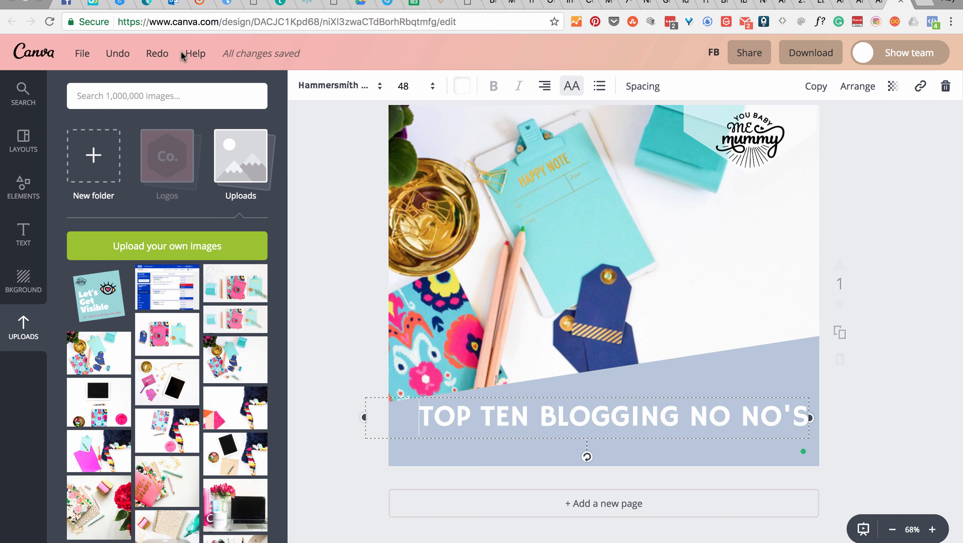
Step: Leave the Facebook graphic for the home page and create a blank custom design of 1000 × 800 px
click(41, 56)
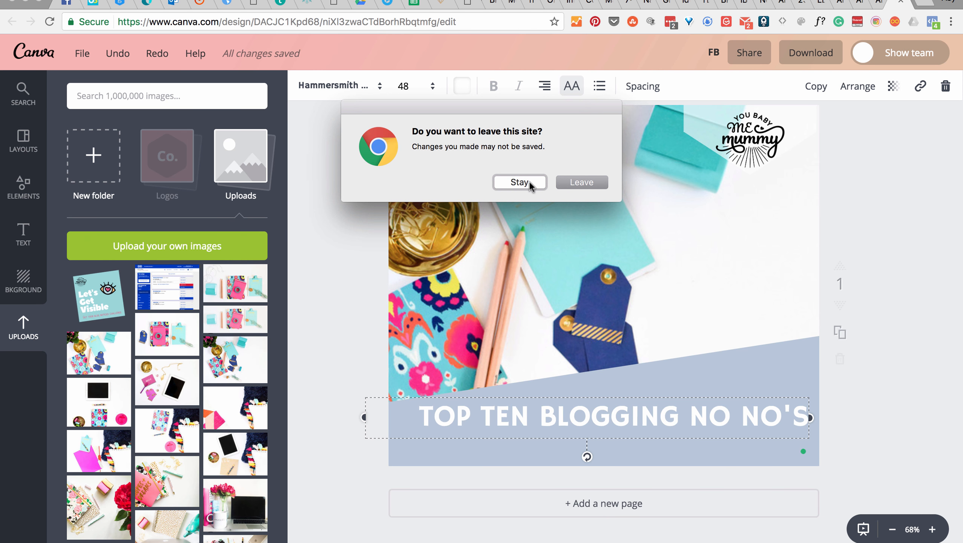
click(519, 182)
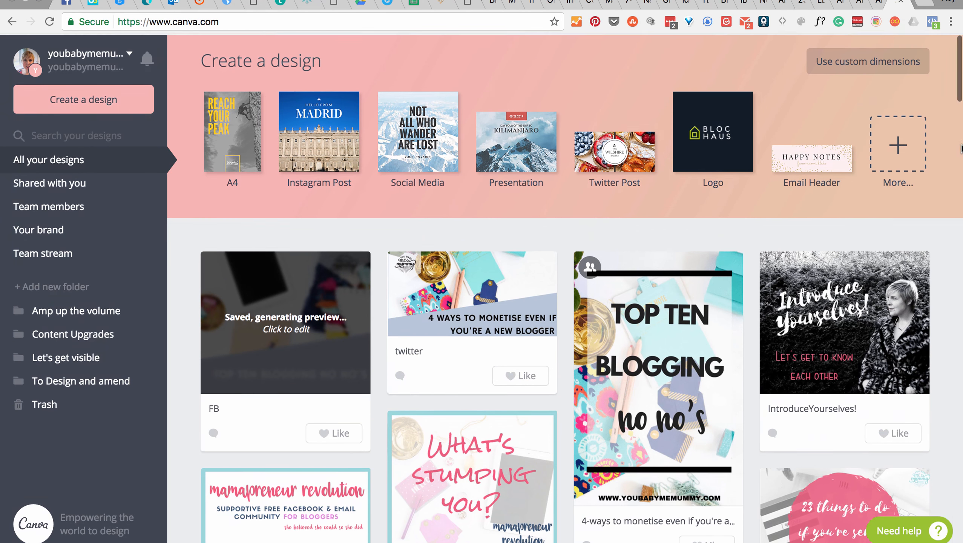
click(869, 61)
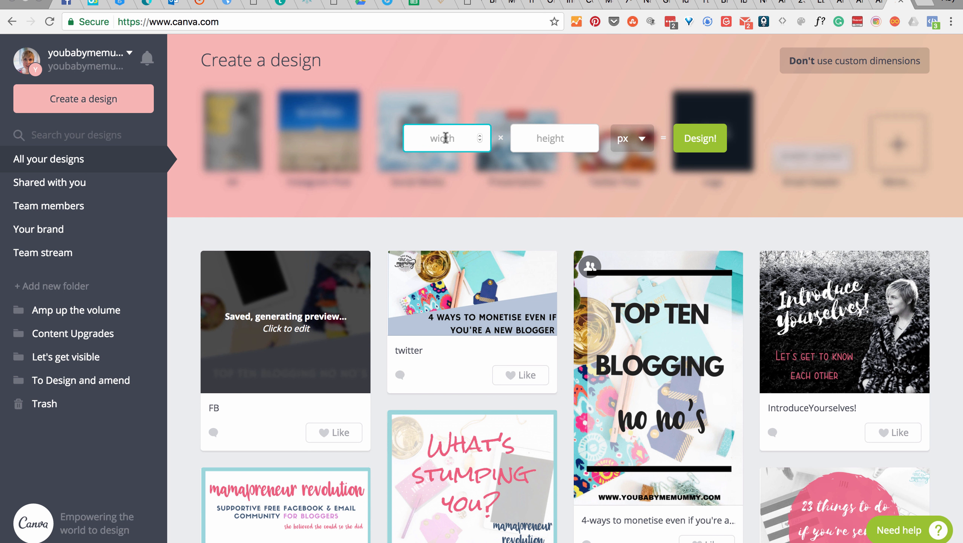
text(1000)
click(562, 136)
text(800)
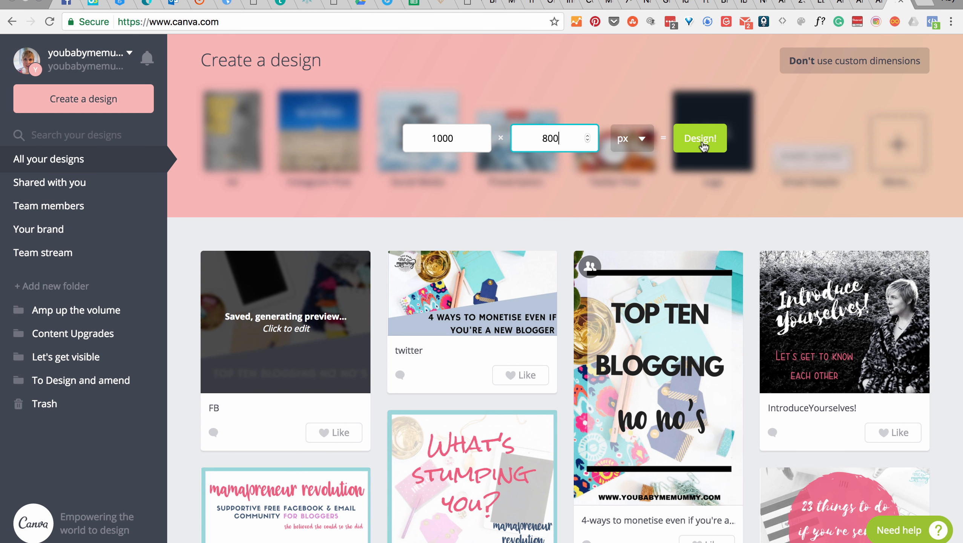
click(703, 144)
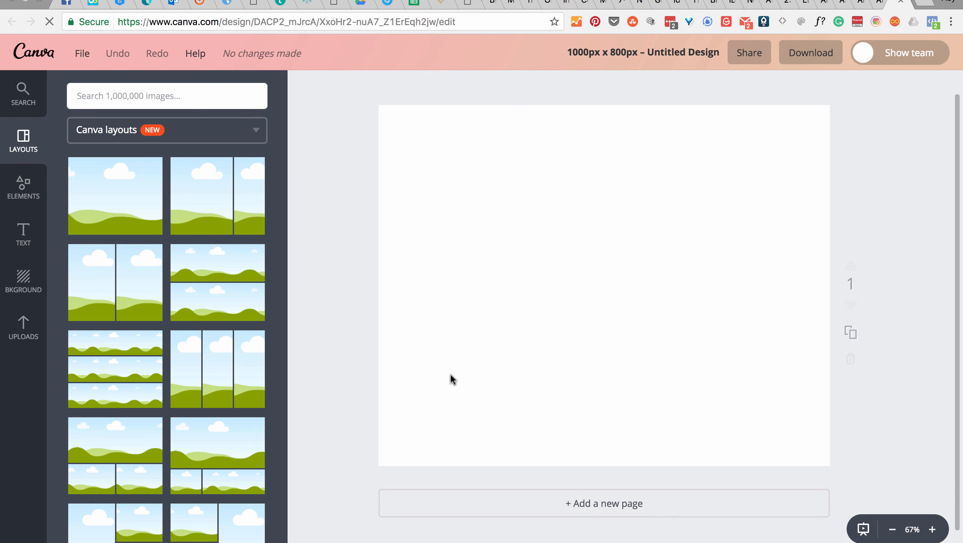
Step: Place the uploaded notebook and clipboard flat-lay photo on the blank page and enlarge it to fill the whole page
click(22, 324)
drag(234, 360, 467, 272)
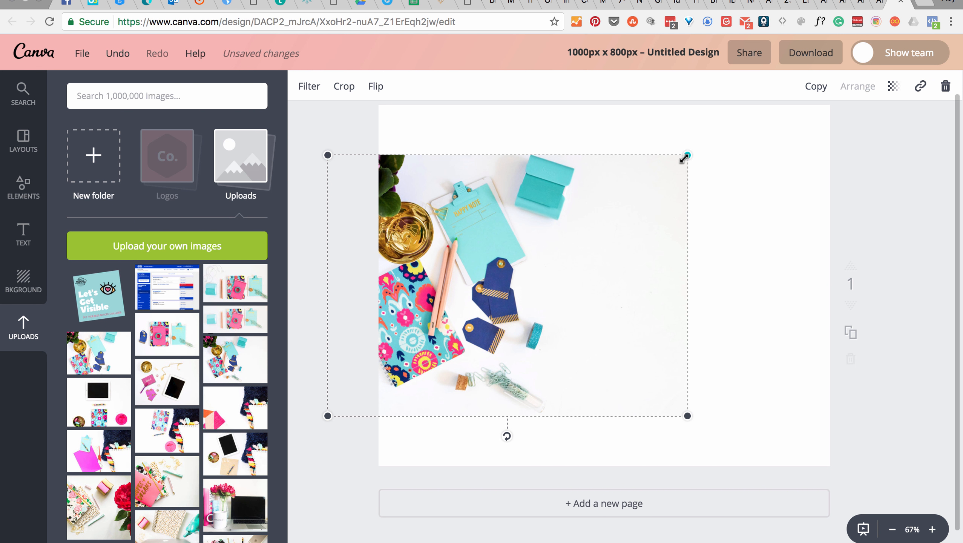
drag(688, 154, 735, 197)
drag(871, 107, 883, 101)
click(914, 175)
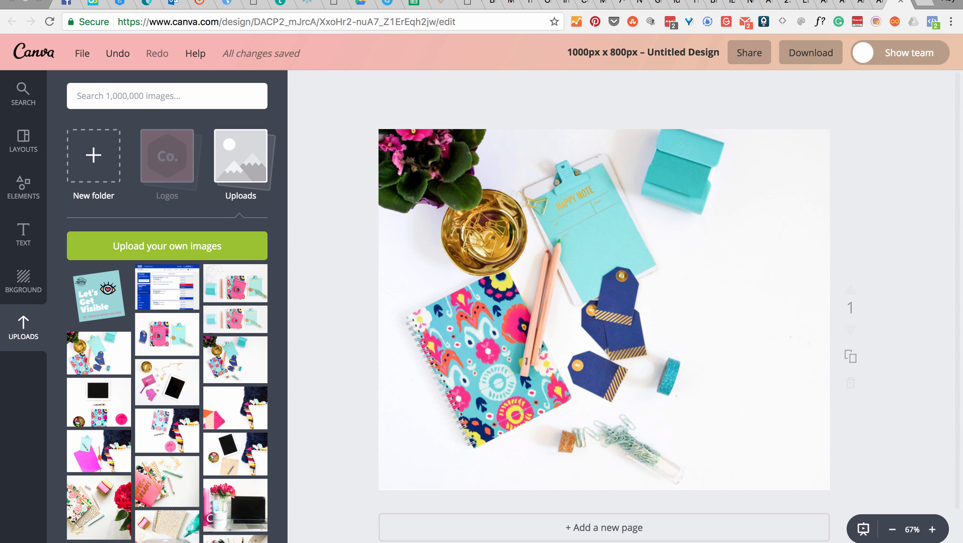
Step: Title the design "Featured image"
click(679, 59)
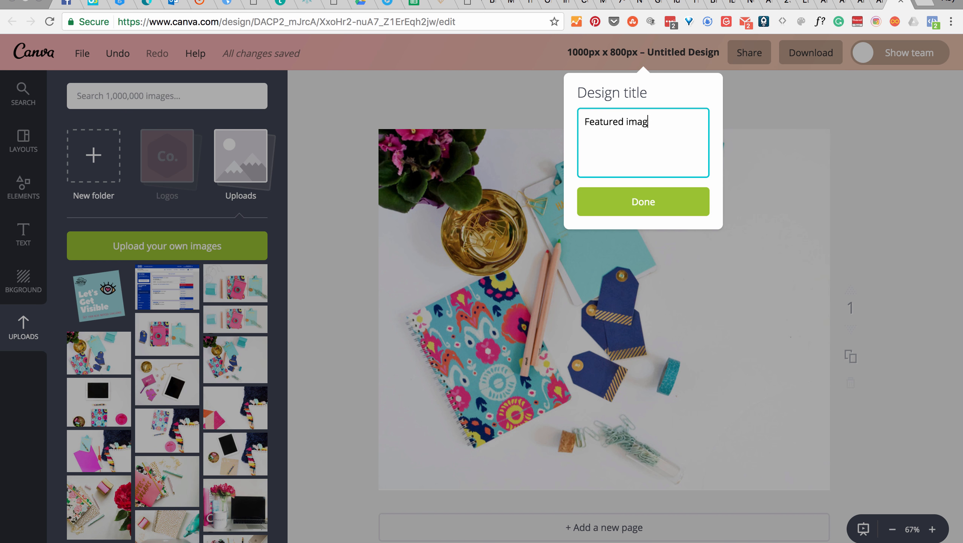
text(Featured image)
click(641, 200)
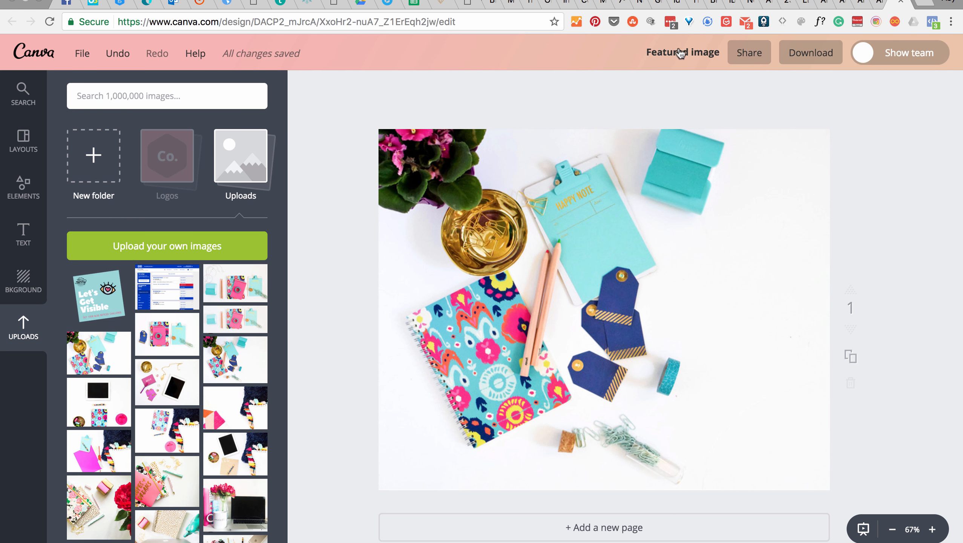
Step: Return to the home page and reopen the saved "Featured image" design
click(44, 57)
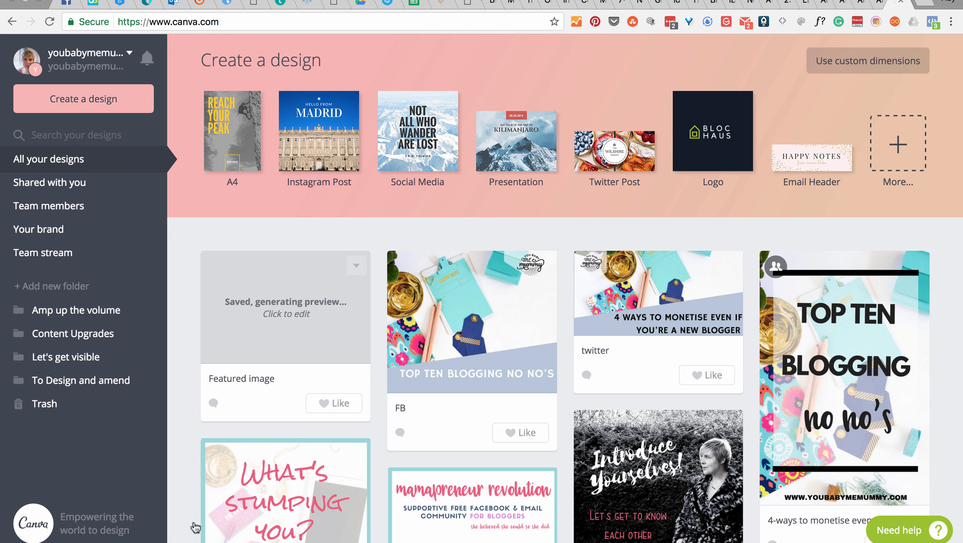
scroll(336, 380, down, 2)
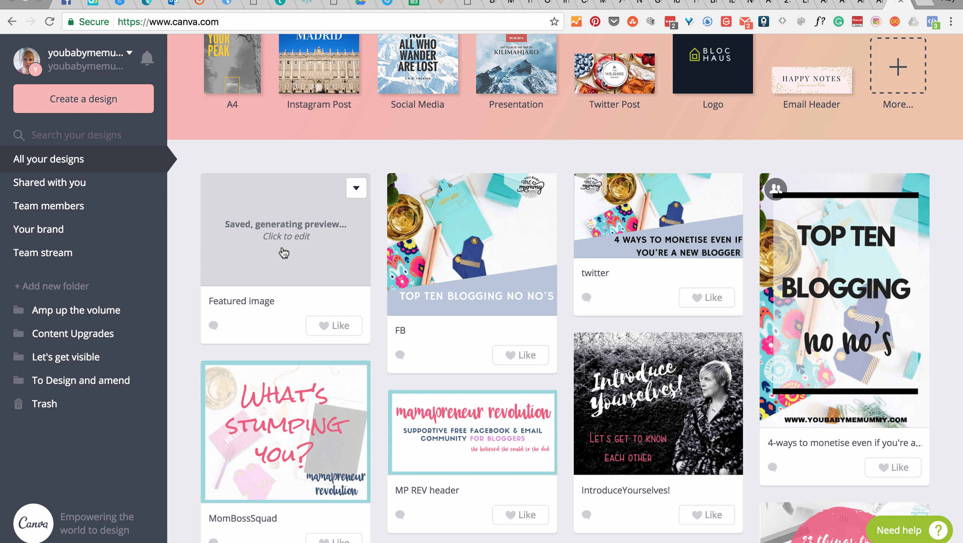
click(283, 250)
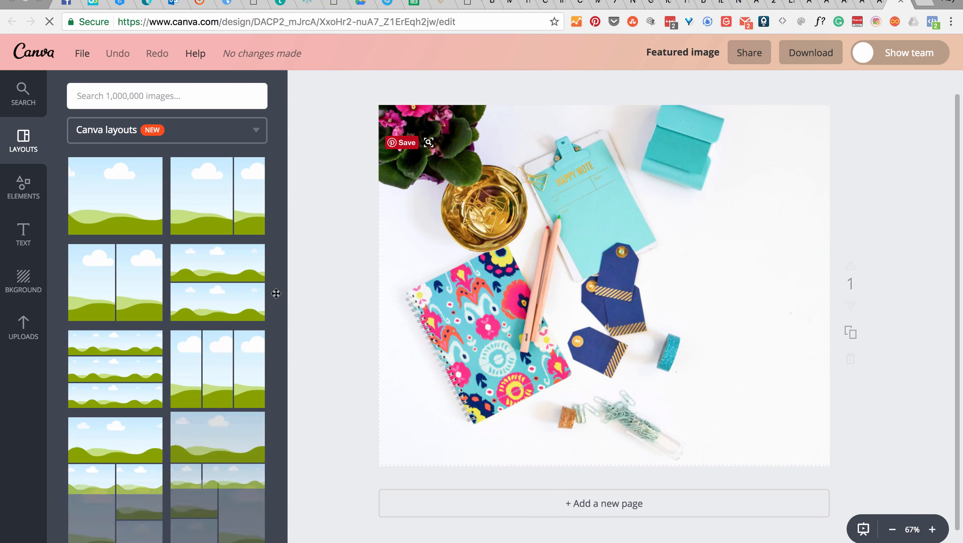
Step: Place the uploaded photo of peonies, mug and laptop over the flat-lay image, enlarge it and shift it across the page
click(23, 326)
scroll(207, 349, down, 5)
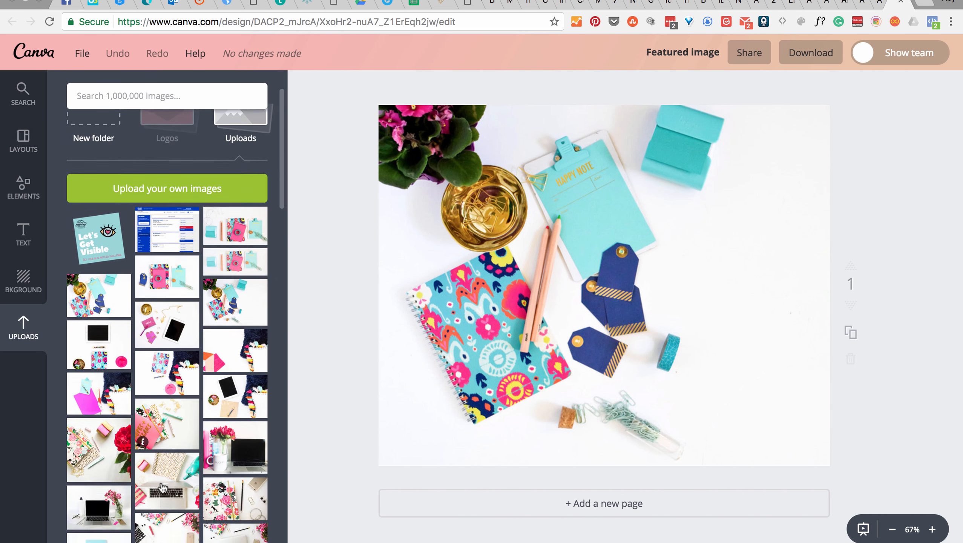
drag(211, 341, 564, 273)
drag(432, 421, 366, 476)
drag(546, 315, 620, 336)
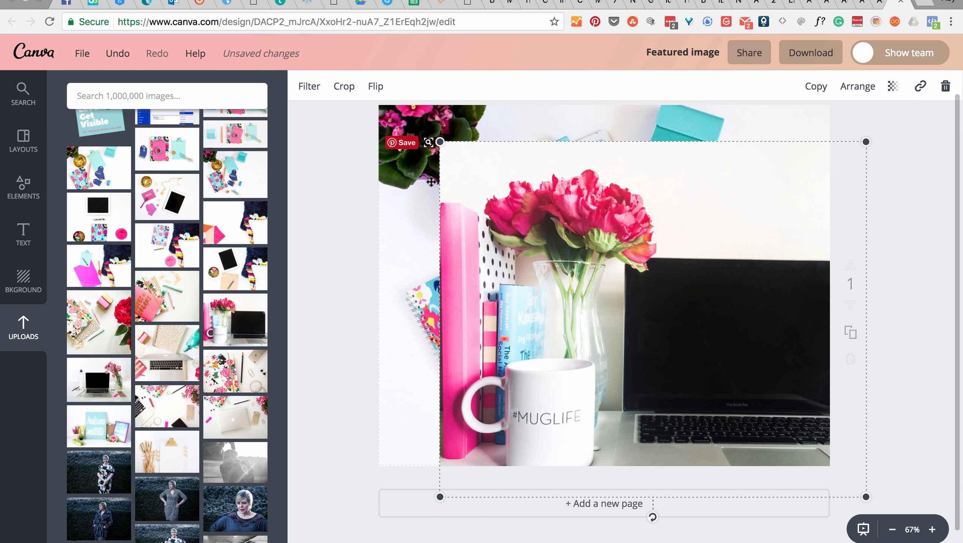
Step: Delete the peony and laptop photo and the full-page flat-lay photo behind it from the page
key(Delete)
click(576, 184)
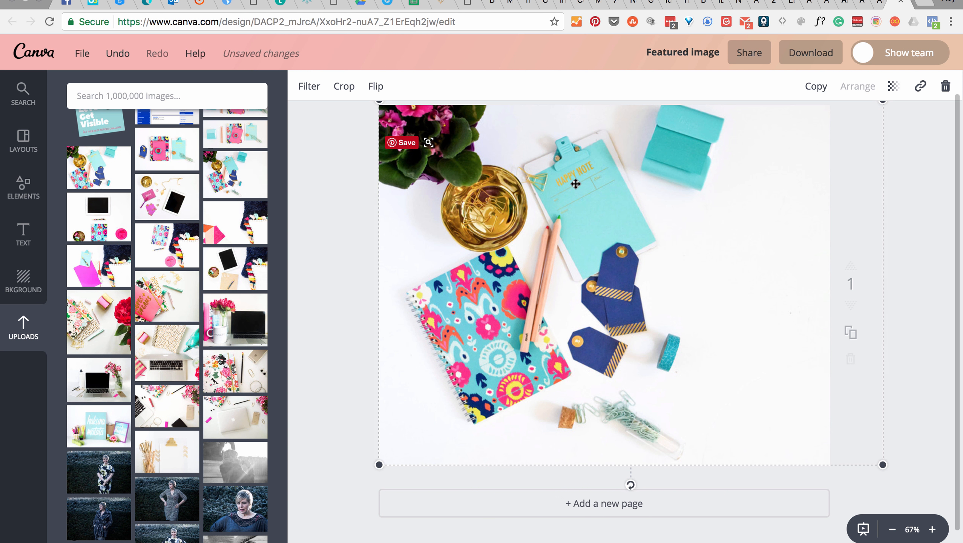
key(Delete)
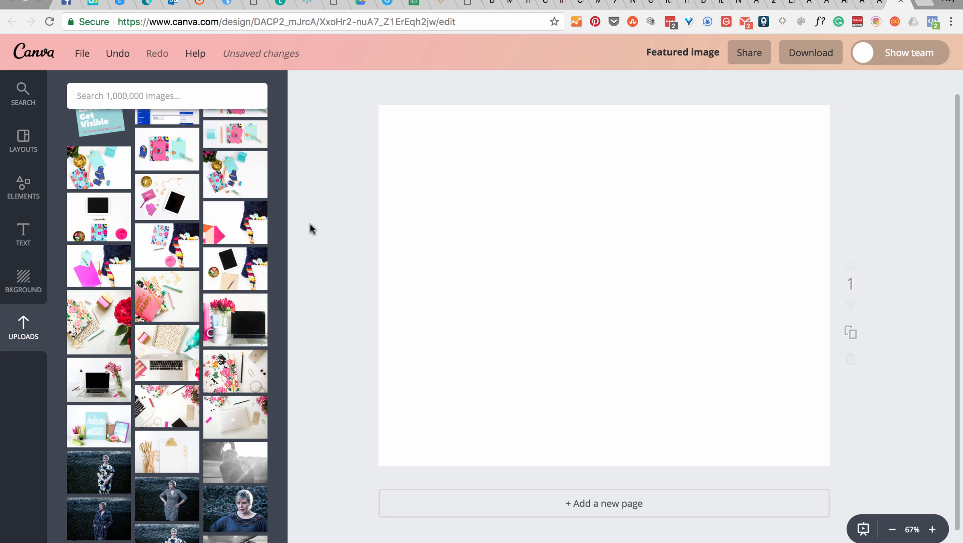
Step: Try the uploaded notebook and clipboard flat-lay photo again, enlarged to cover the whole page, and remove it
click(235, 174)
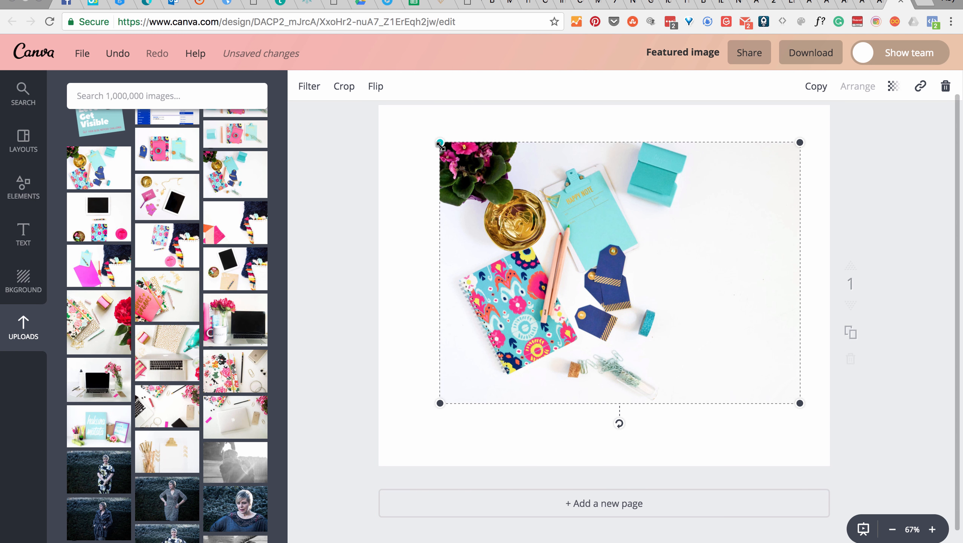
drag(441, 143, 347, 75)
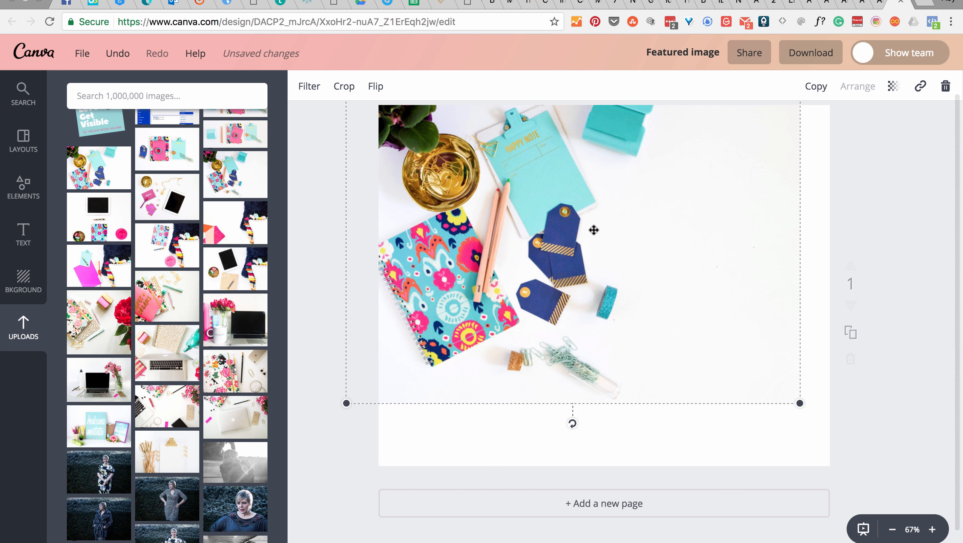
drag(594, 229, 643, 265)
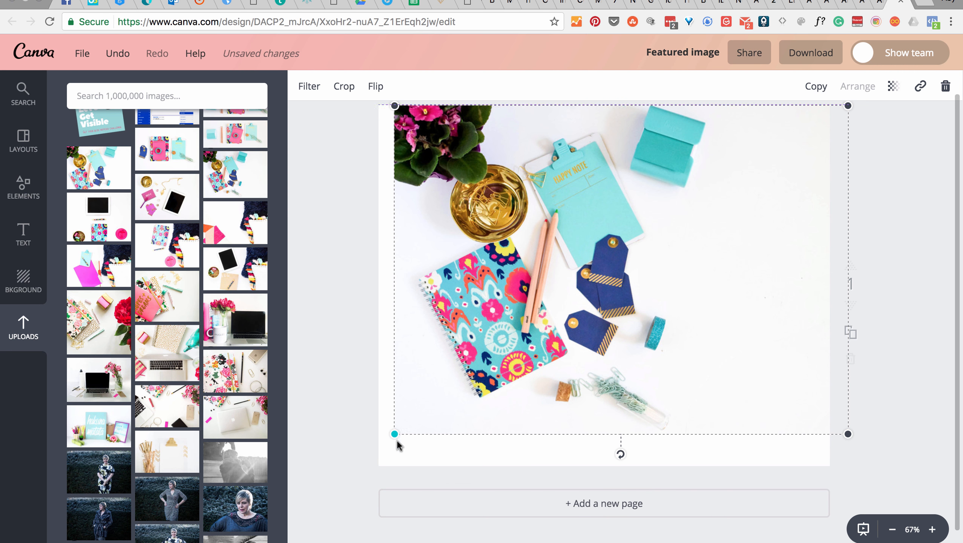
drag(395, 435, 359, 511)
drag(534, 309, 546, 311)
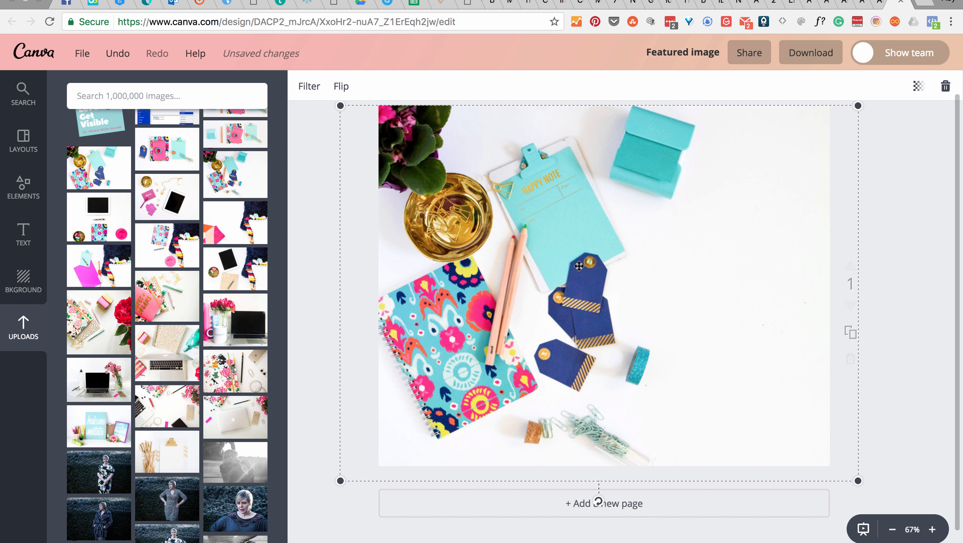
key(Delete)
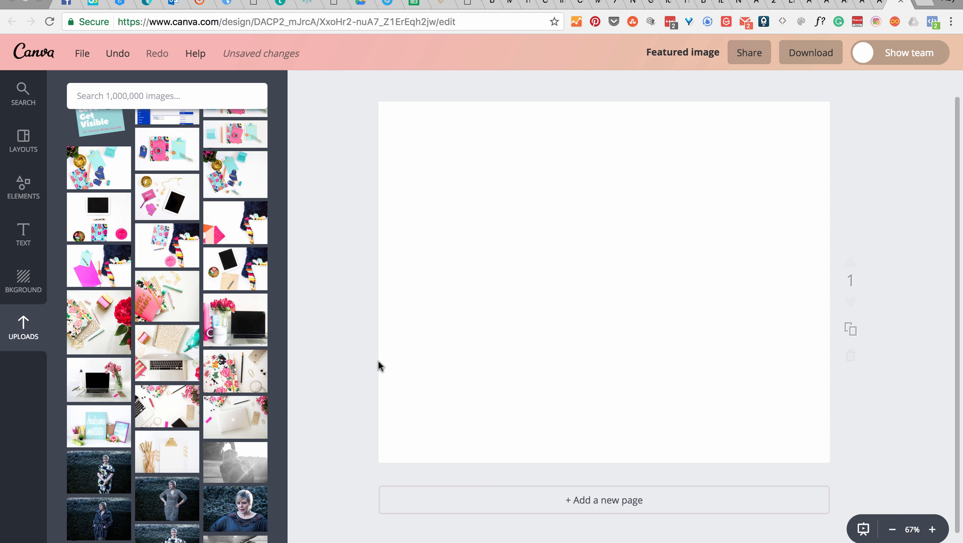
Step: Place the uploaded photo of peonies, mug and laptop on the blank page and enlarge it to fill the whole page
drag(234, 333, 608, 329)
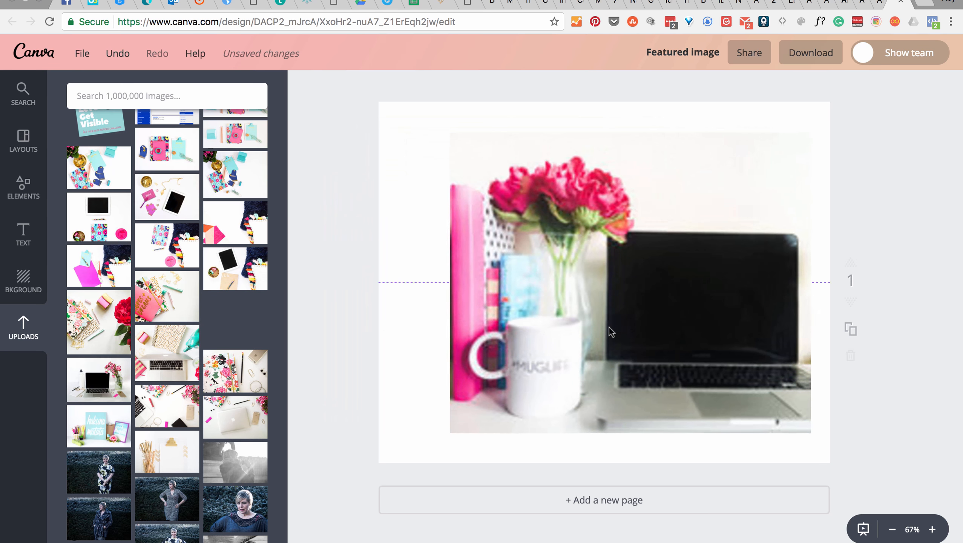
drag(464, 133, 316, 118)
drag(521, 155, 543, 192)
click(914, 177)
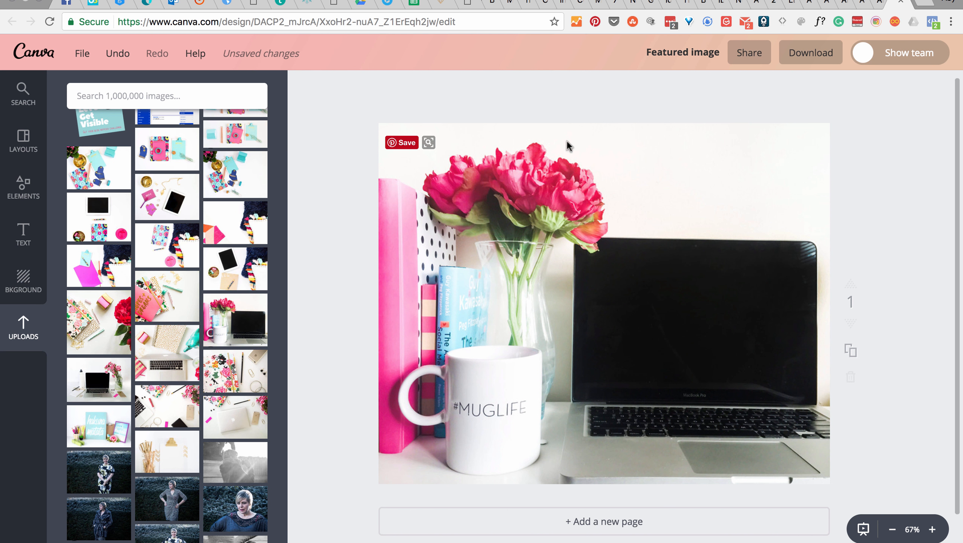
scroll(741, 219, down, 2)
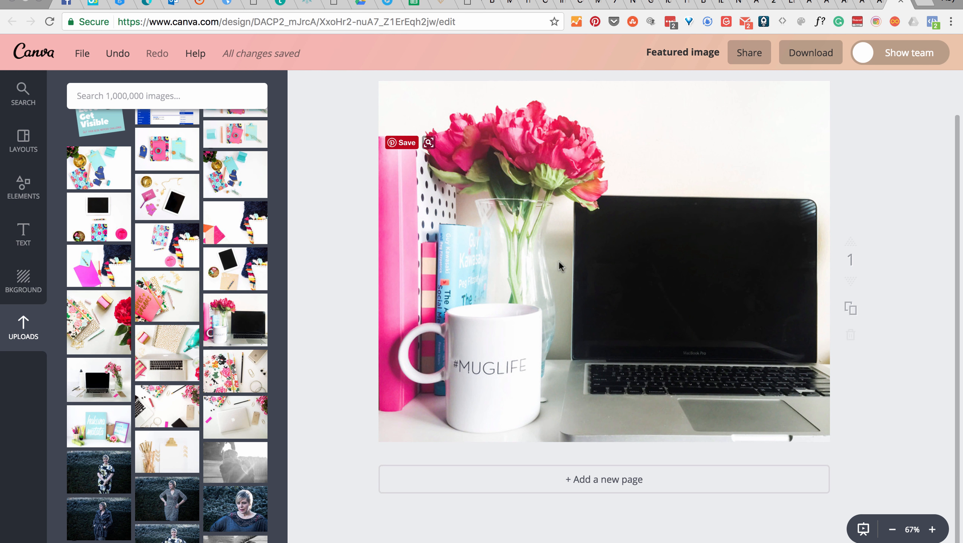
scroll(480, 248, up, 2)
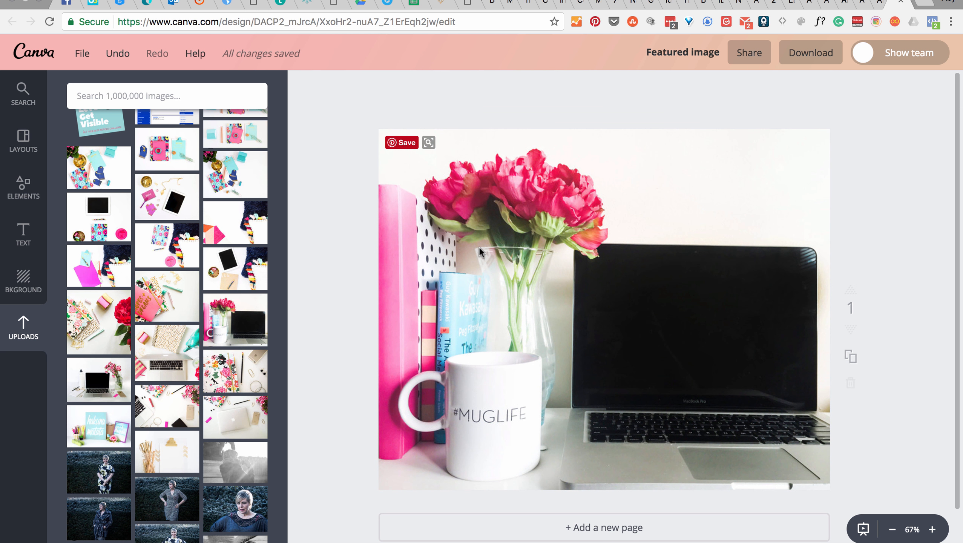